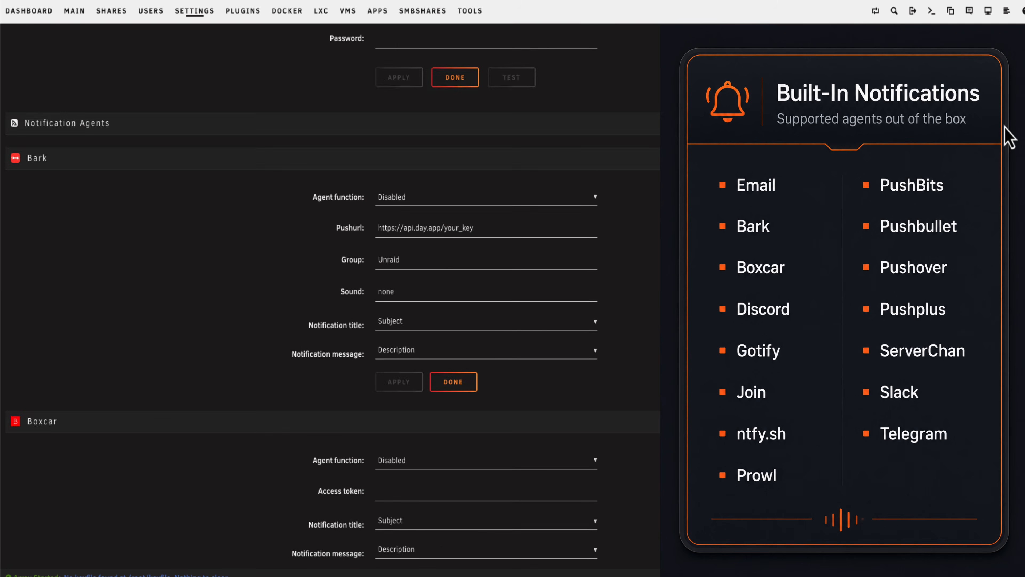
# - Search the Apps store for 'apprise' and install the official Apprise plugin
pyautogui.scroll(-15, 1008, 137)
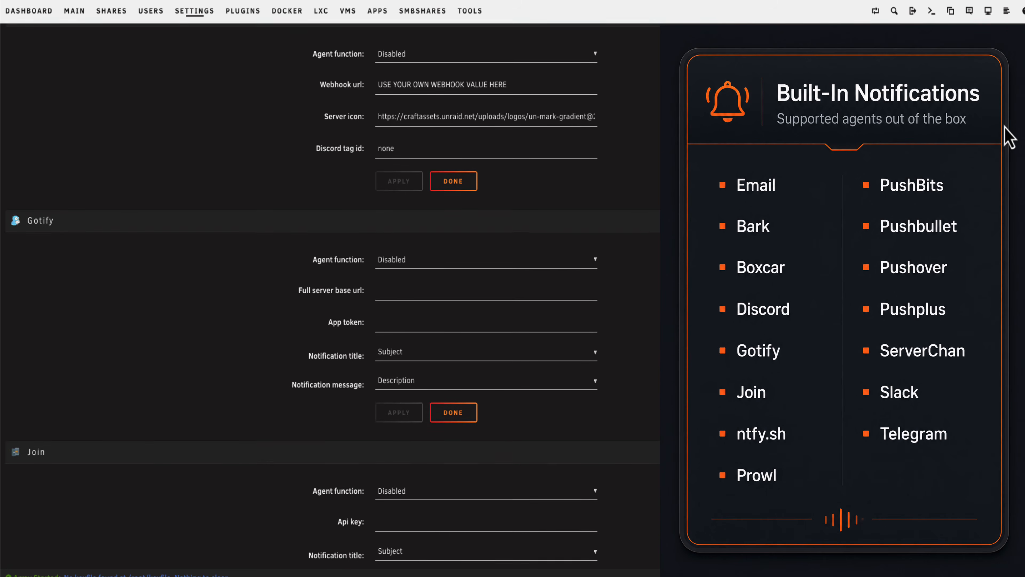
pyautogui.scroll(-15, 1008, 137)
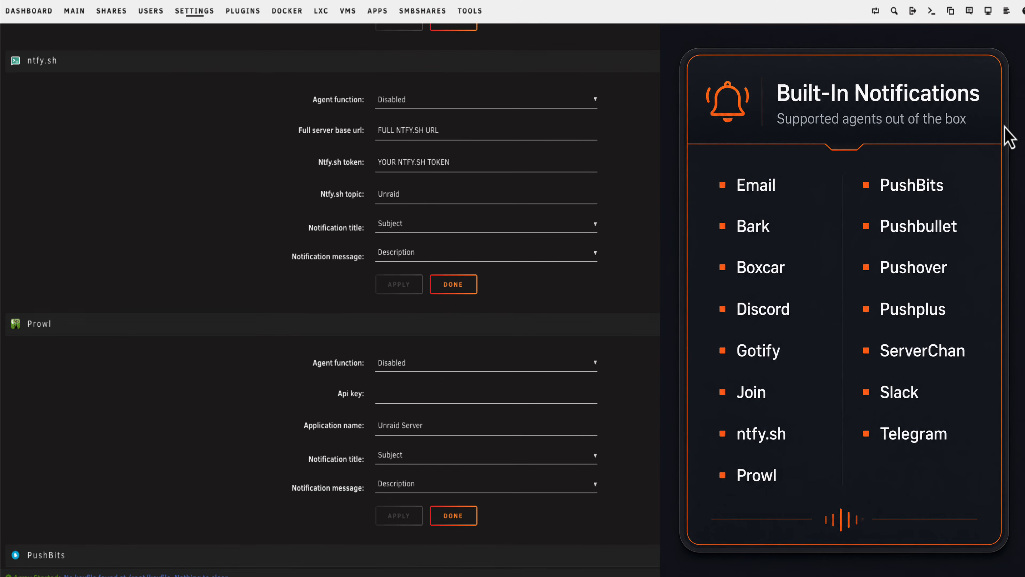
pyautogui.scroll(-15, 1008, 137)
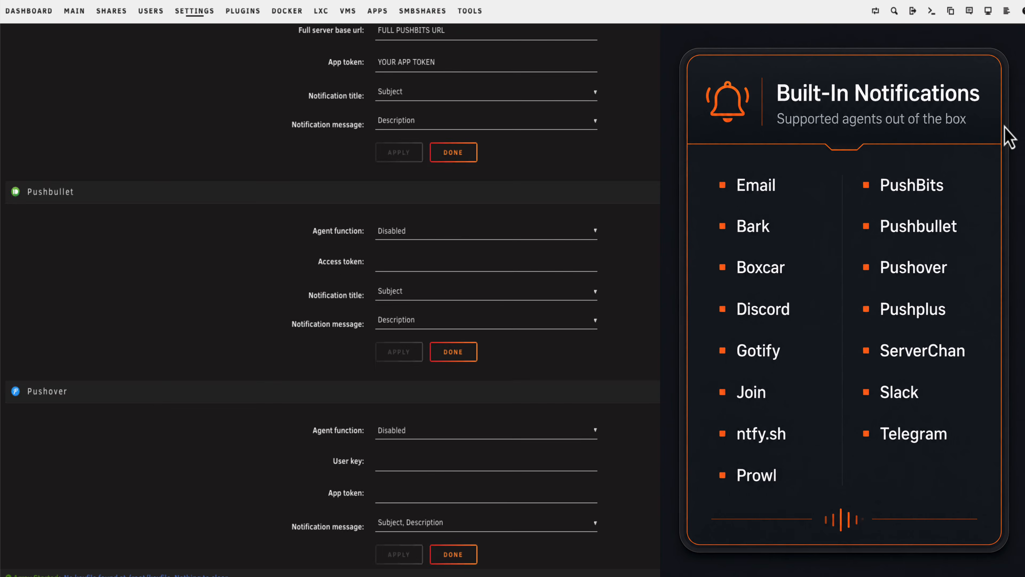
pyautogui.scroll(-15, 1008, 137)
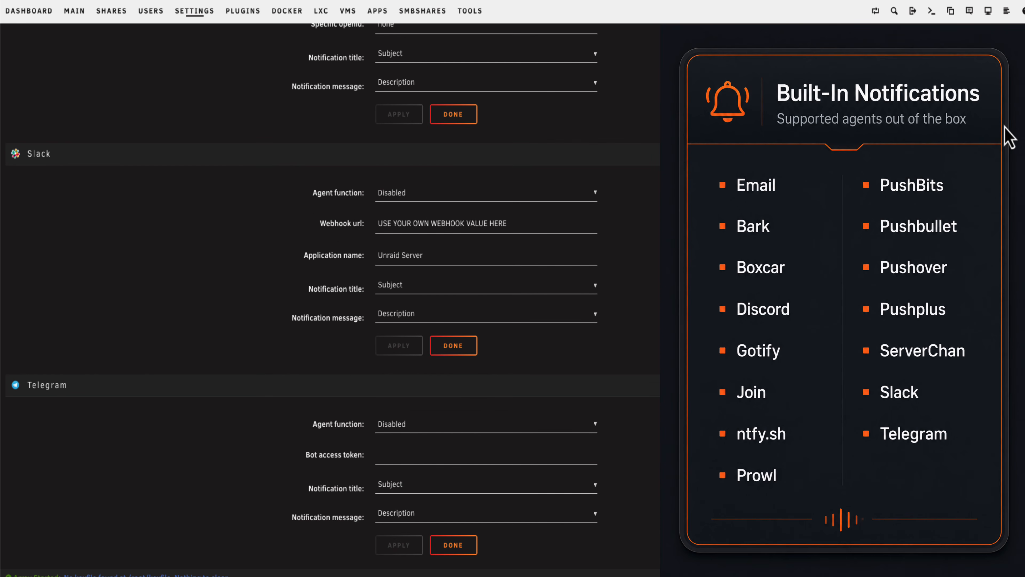
pyautogui.click(378, 12)
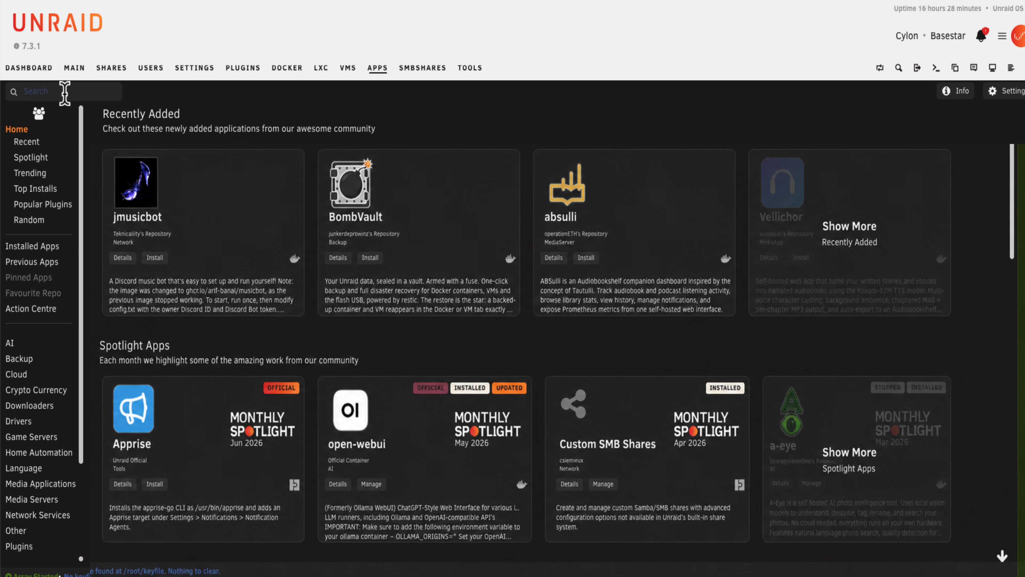
pyautogui.click(65, 91)
pyautogui.write('a')
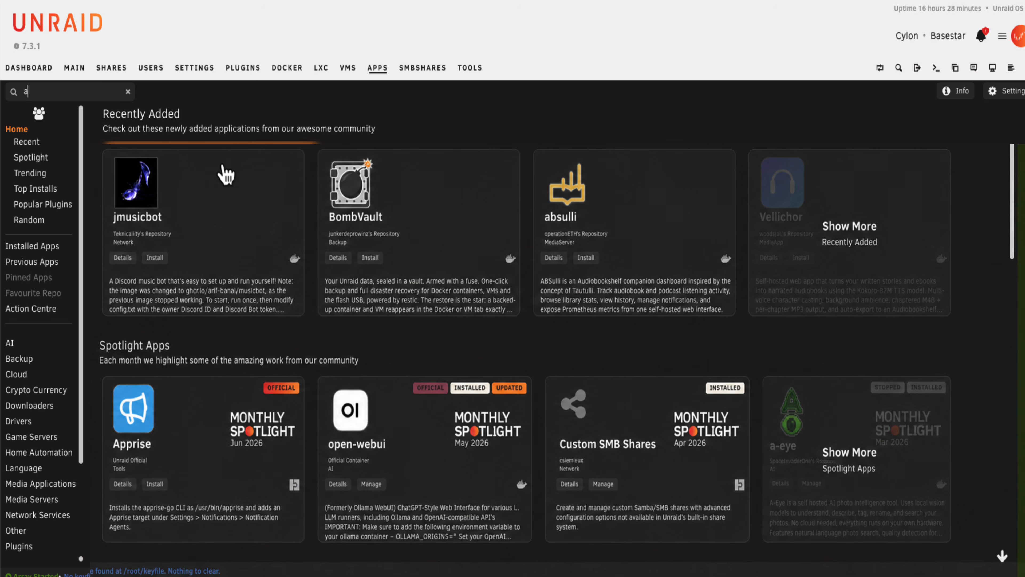
pyautogui.write('pprise')
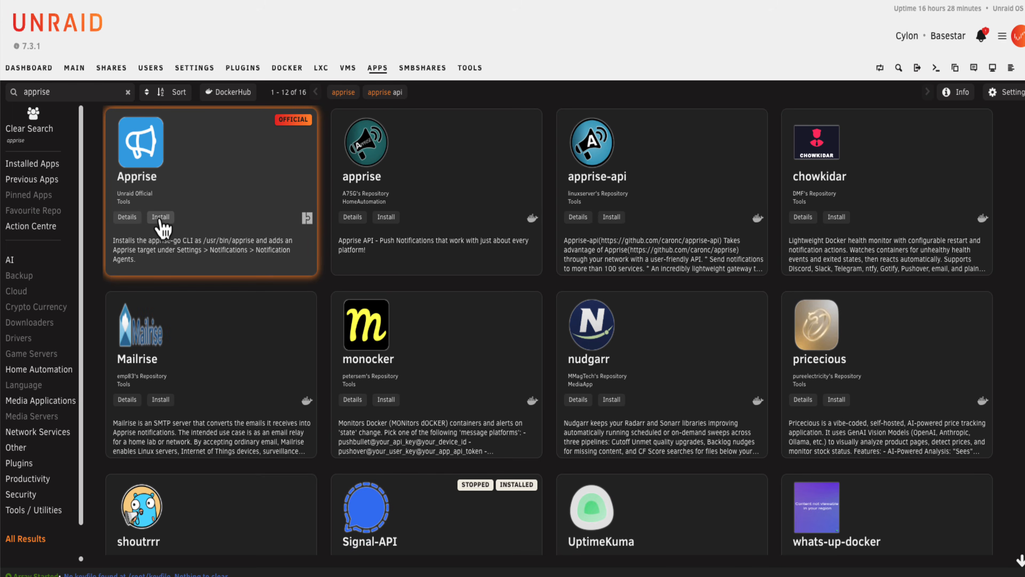
pyautogui.click(161, 218)
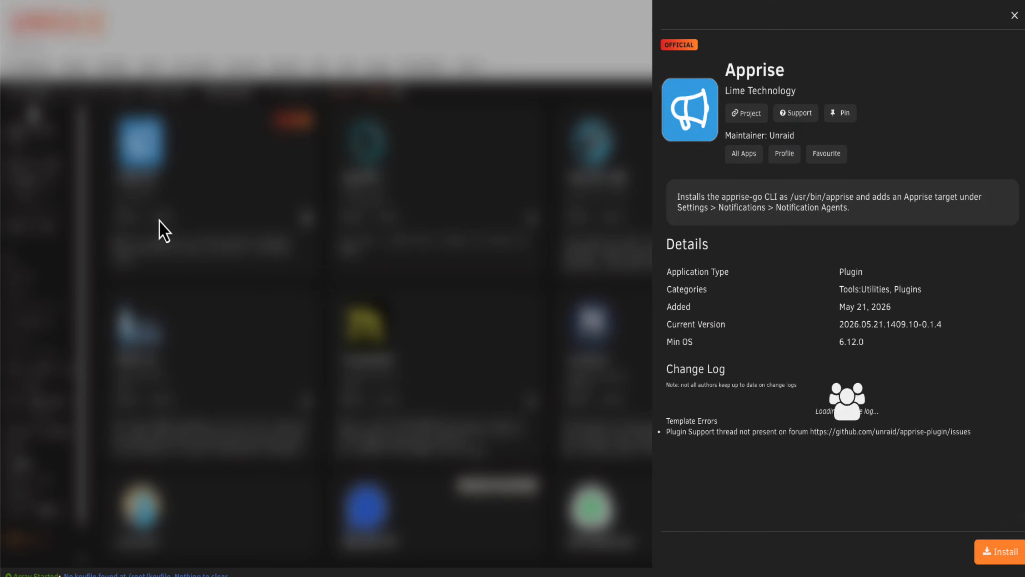
pyautogui.click(1000, 558)
# - Scroll the Install Plugin log until it reports the Apprise plugin is installed
pyautogui.scroll(-10, 787, 345)
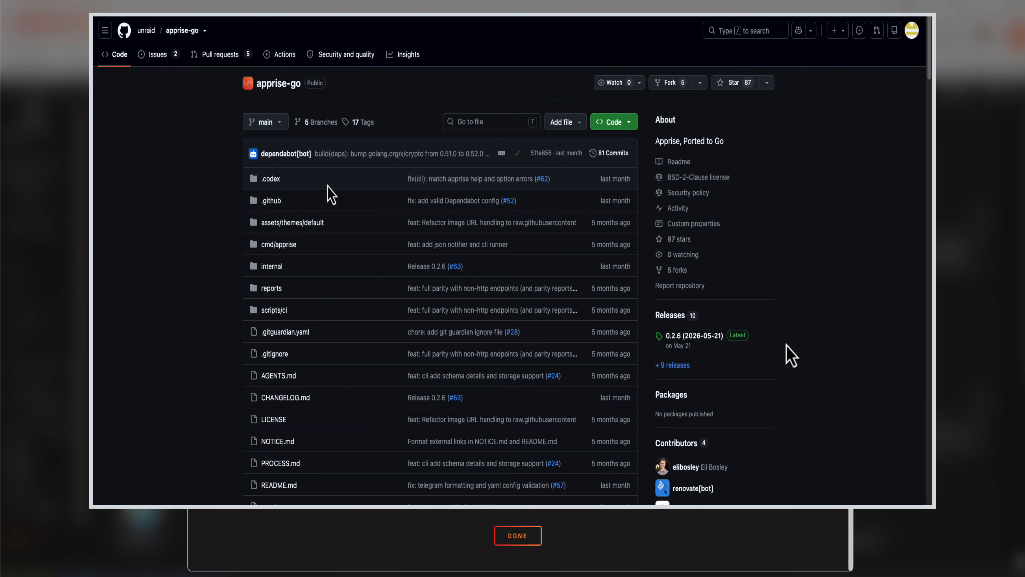
pyautogui.scroll(-10, 331, 194)
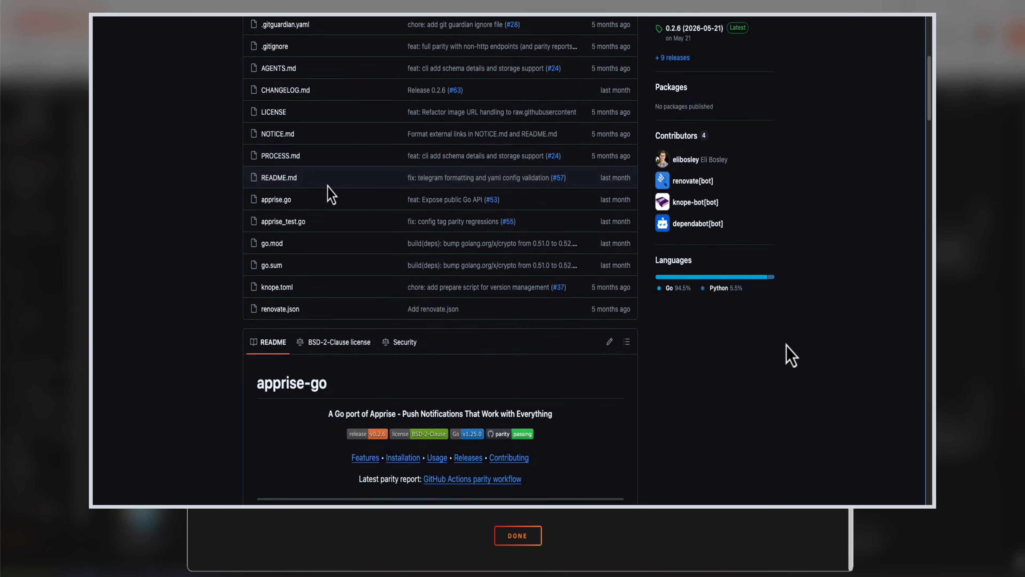
pyautogui.scroll(-5, 328, 186)
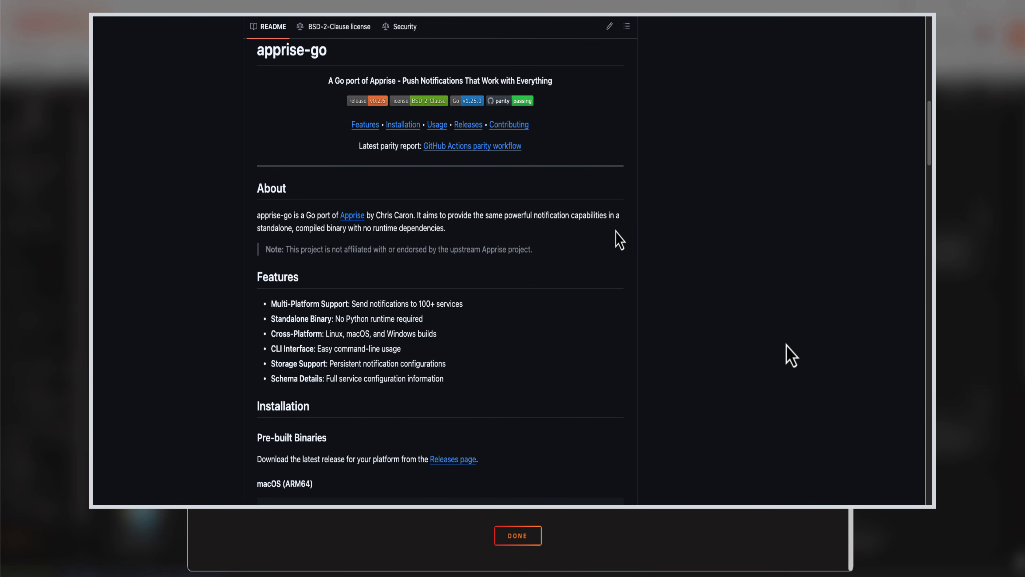
pyautogui.scroll(-2, 639, 242)
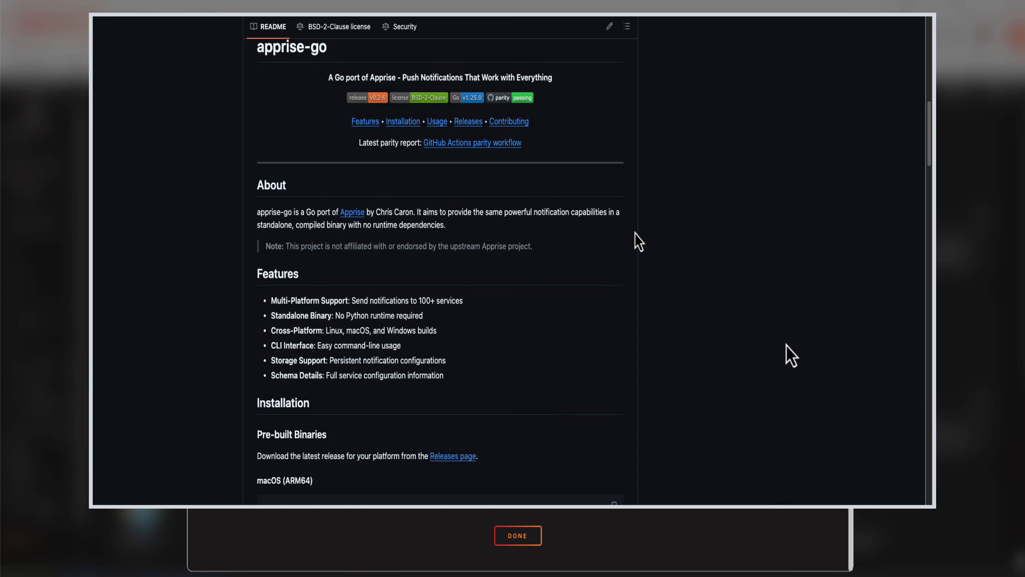
pyautogui.scroll(-1, 639, 241)
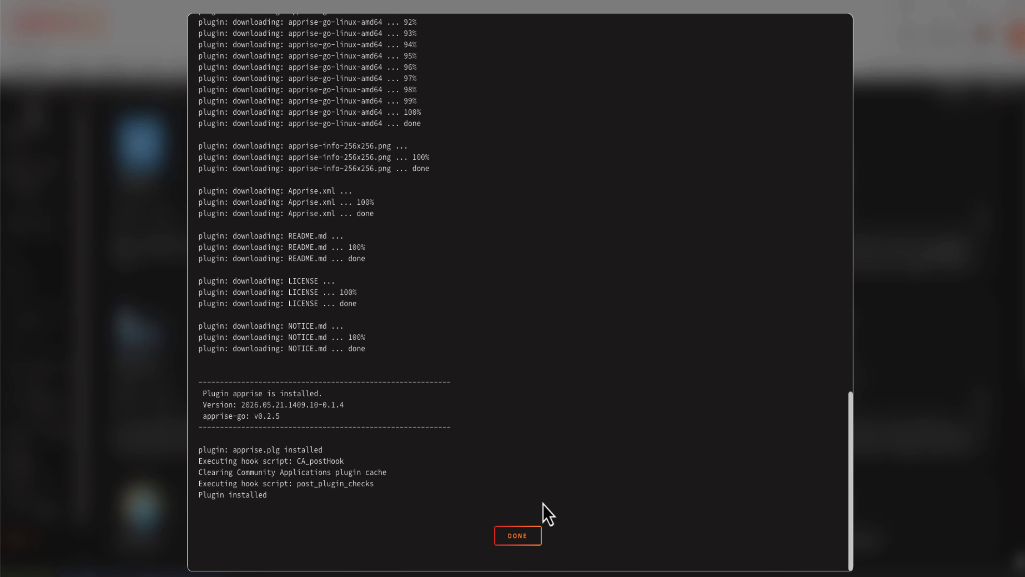
# - Close the install log and details panel, then scroll Notification Settings down to the Apprise agent
pyautogui.click(534, 536)
pyautogui.click(1013, 16)
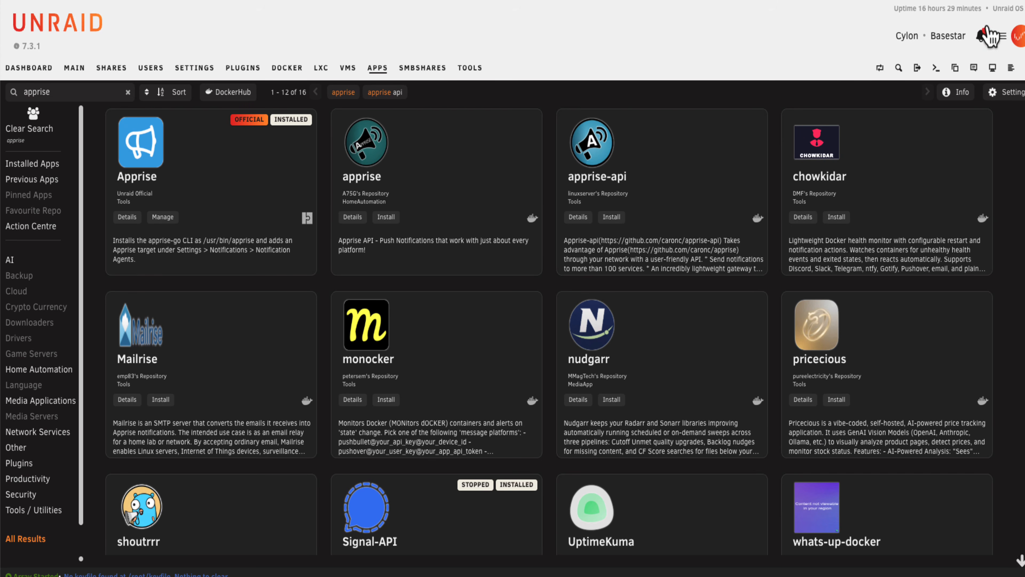
pyautogui.click(206, 77)
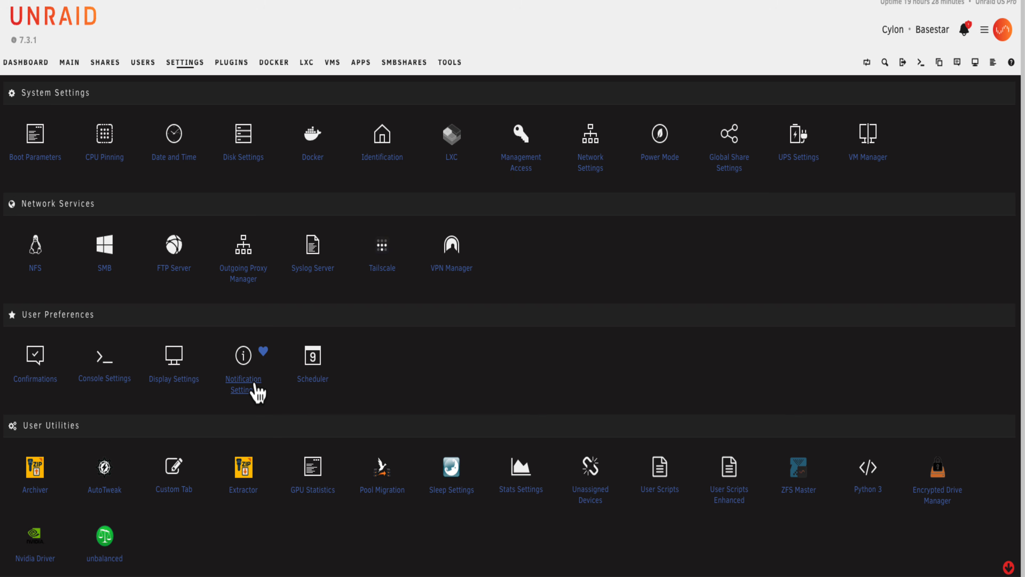
pyautogui.click(256, 391)
pyautogui.scroll(-5, 363, 315)
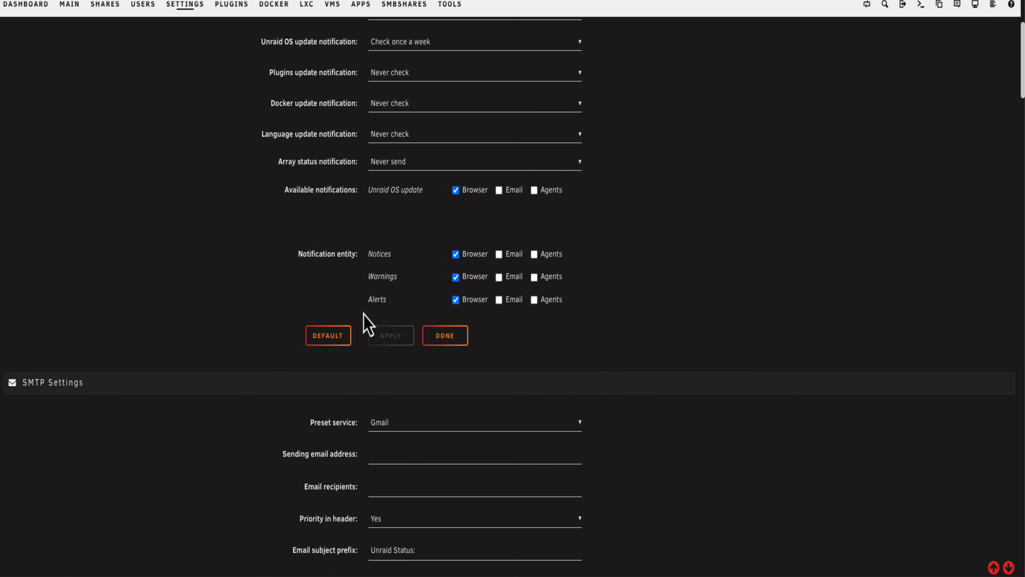
pyautogui.scroll(-15, 364, 315)
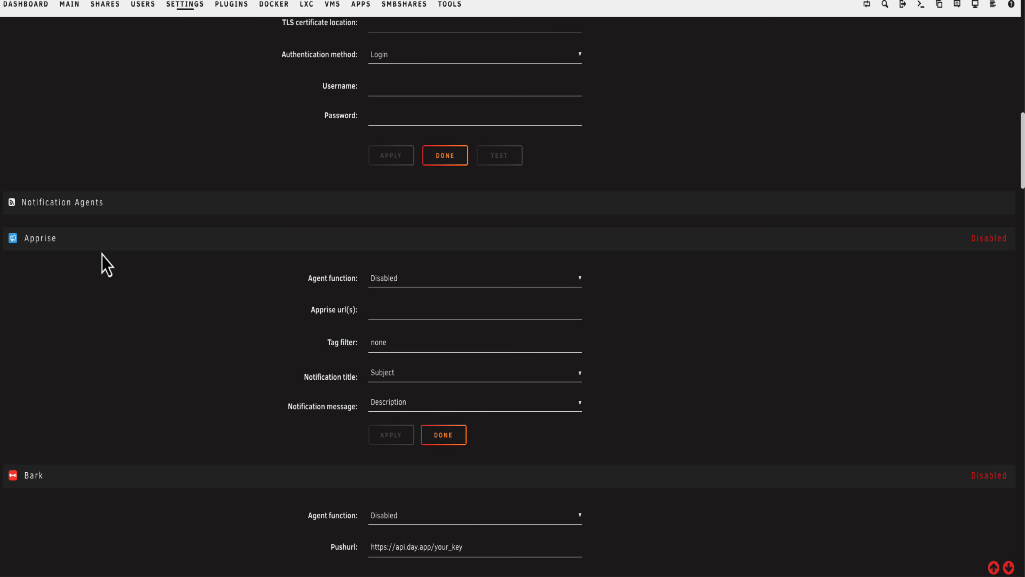
pyautogui.scroll(-1, 155, 269)
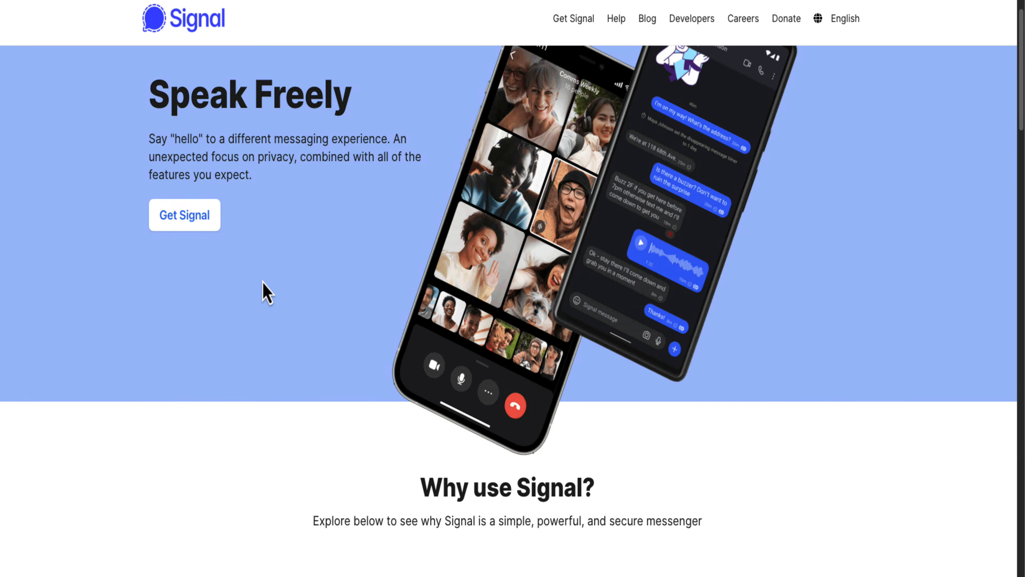
pyautogui.scroll(-6, 261, 293)
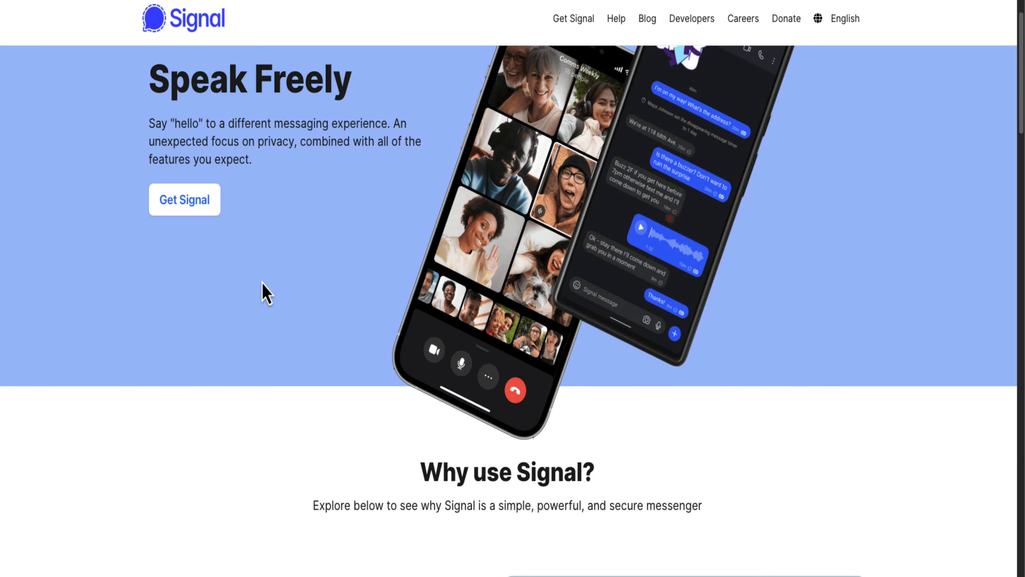
pyautogui.scroll(-9, 264, 301)
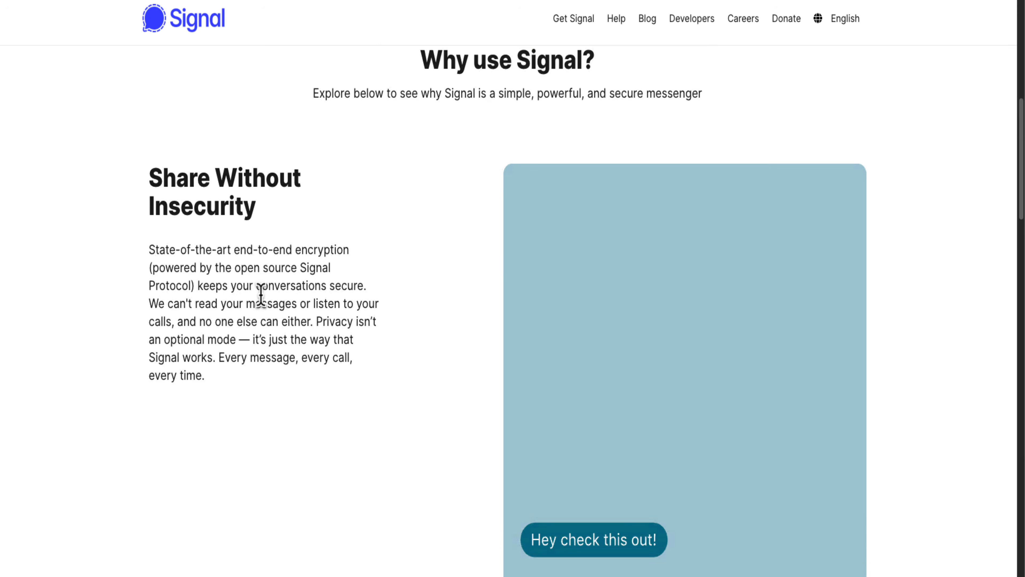
pyautogui.scroll(-10, 261, 304)
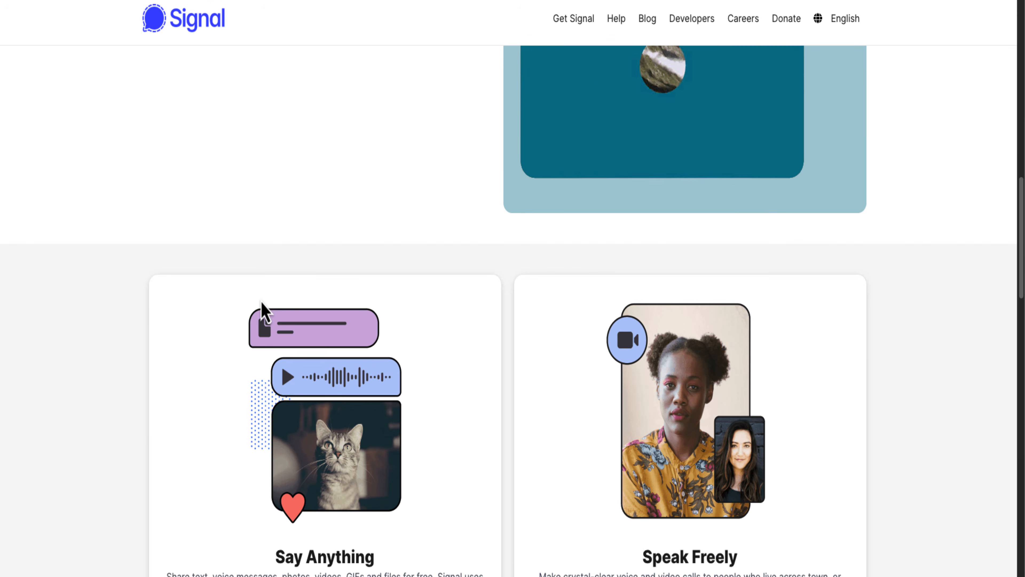
pyautogui.scroll(-10, 262, 309)
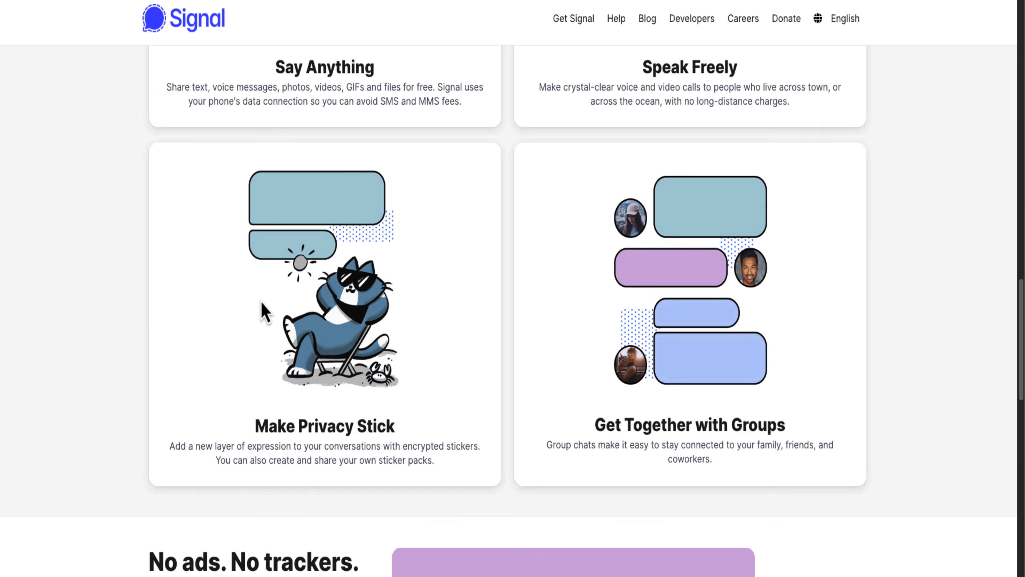
pyautogui.scroll(-8, 260, 301)
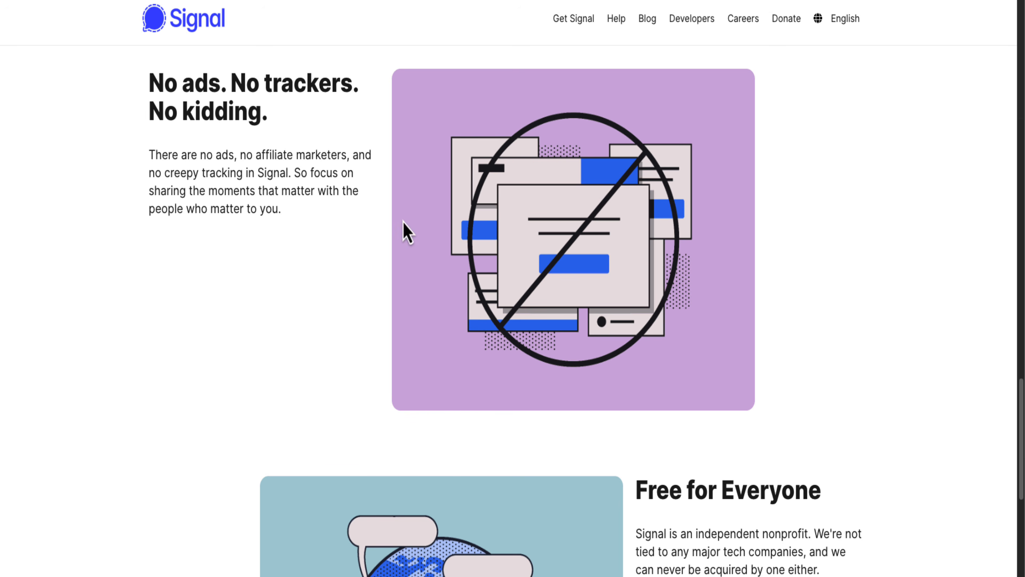
pyautogui.moveTo(1019, 487); pyautogui.dragTo(991, 96)
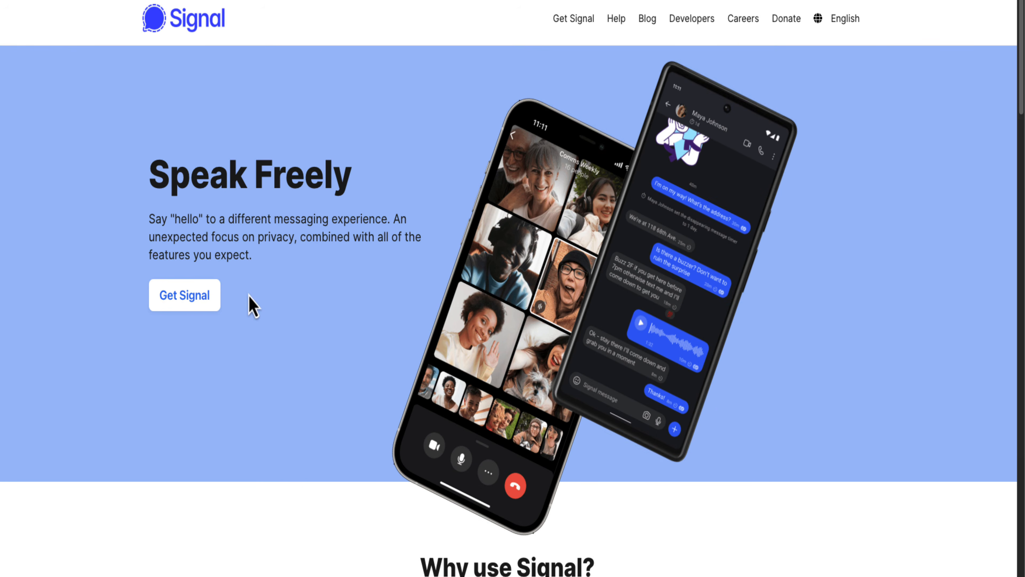
pyautogui.click(204, 298)
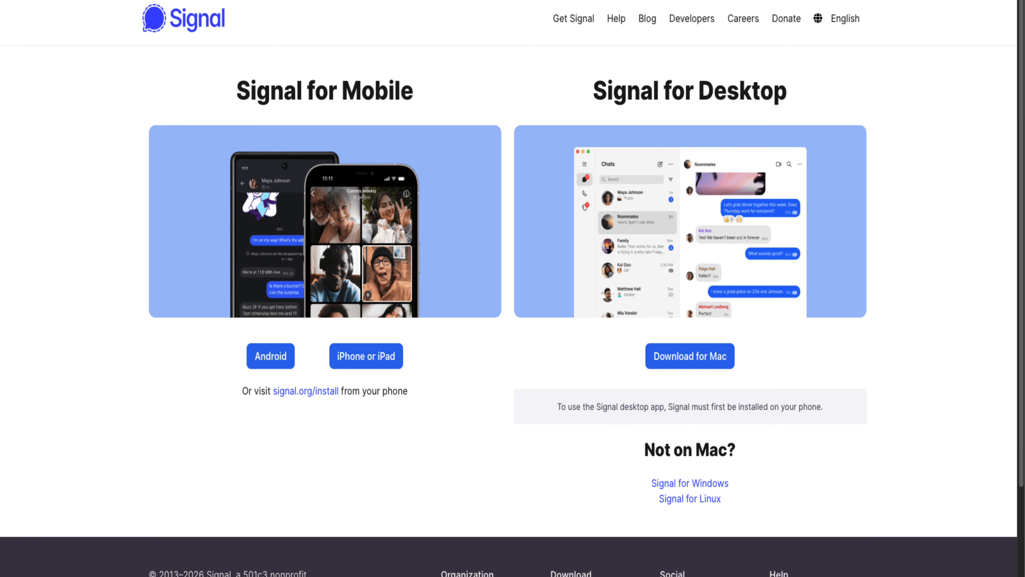
pyautogui.click(348, 363)
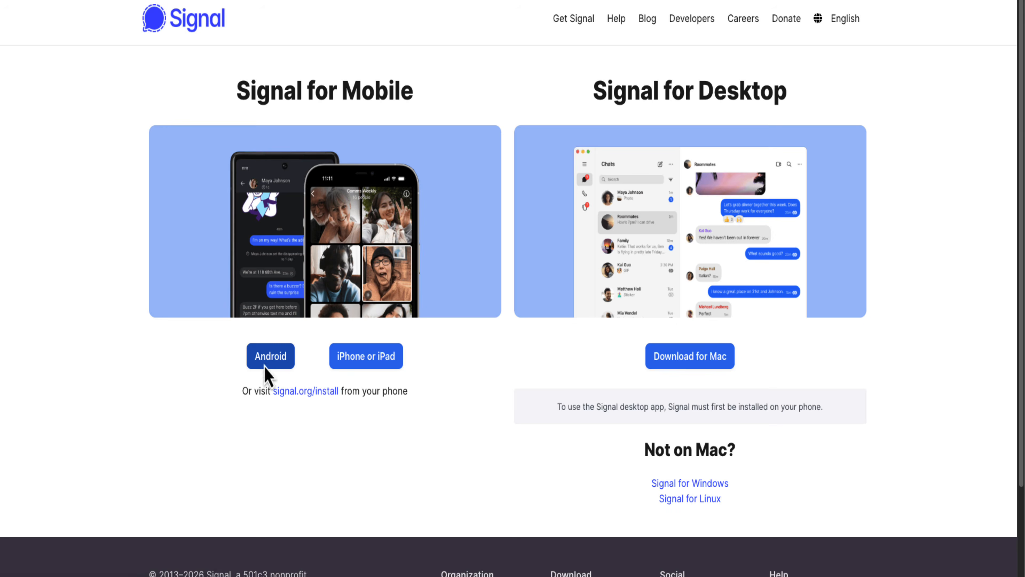
pyautogui.click(270, 367)
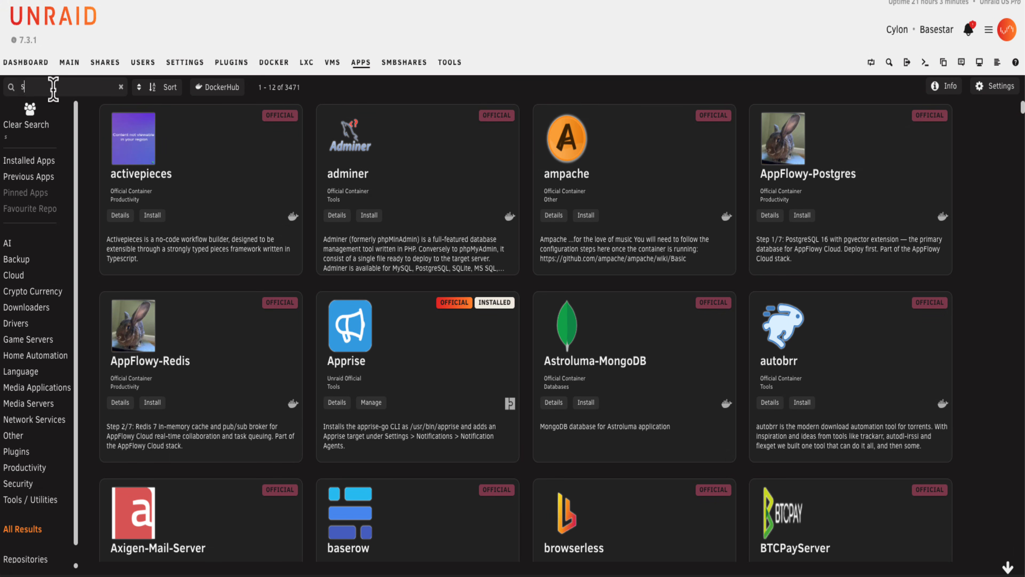
# - Install the Signal-API container with AppData at /mnt/user/appdata/signal-api instead of the cache path
pyautogui.write('ignal')
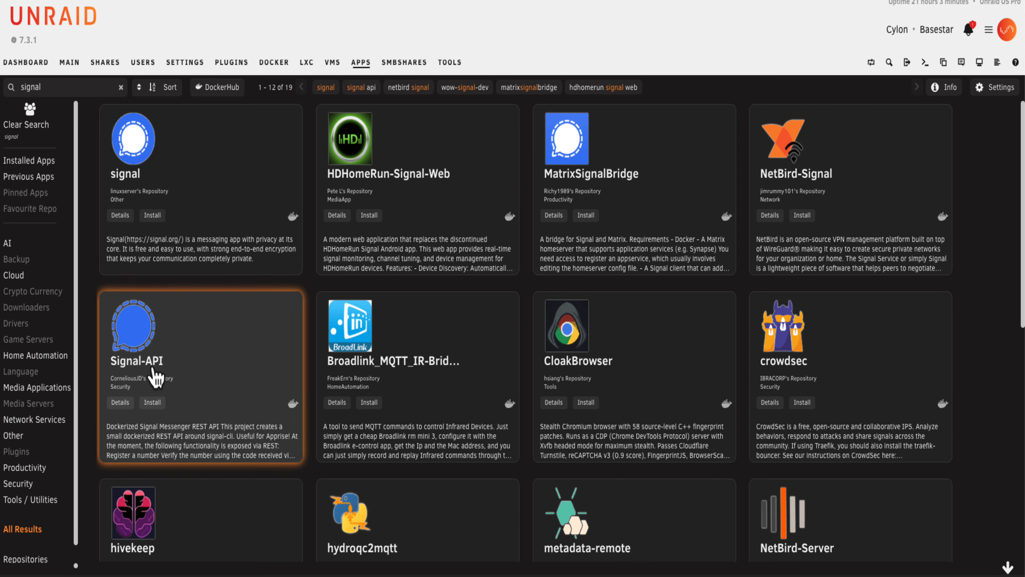
pyautogui.click(155, 405)
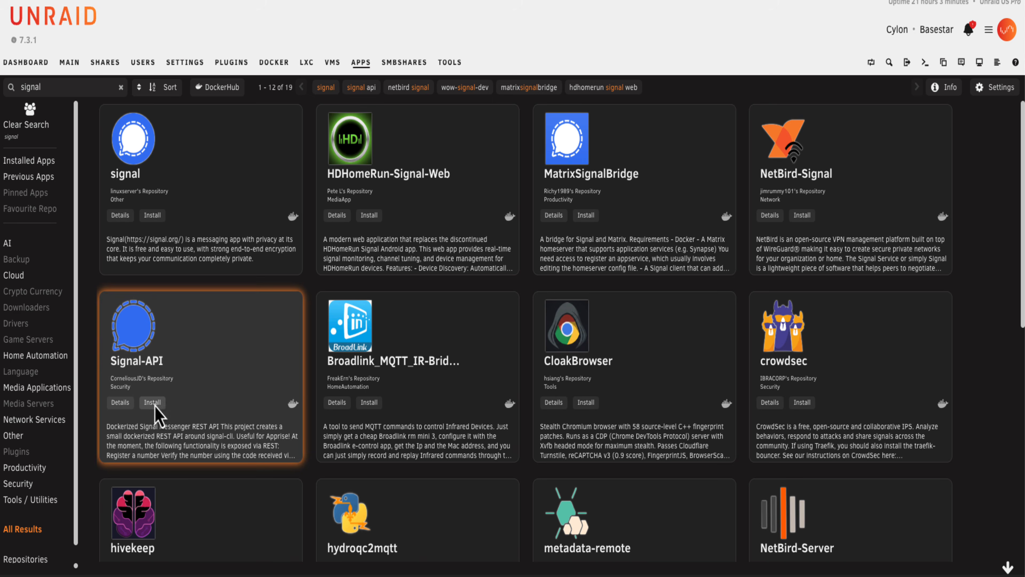
pyautogui.click(777, 556)
pyautogui.scroll(-2, 506, 236)
pyautogui.scroll(-5, 508, 242)
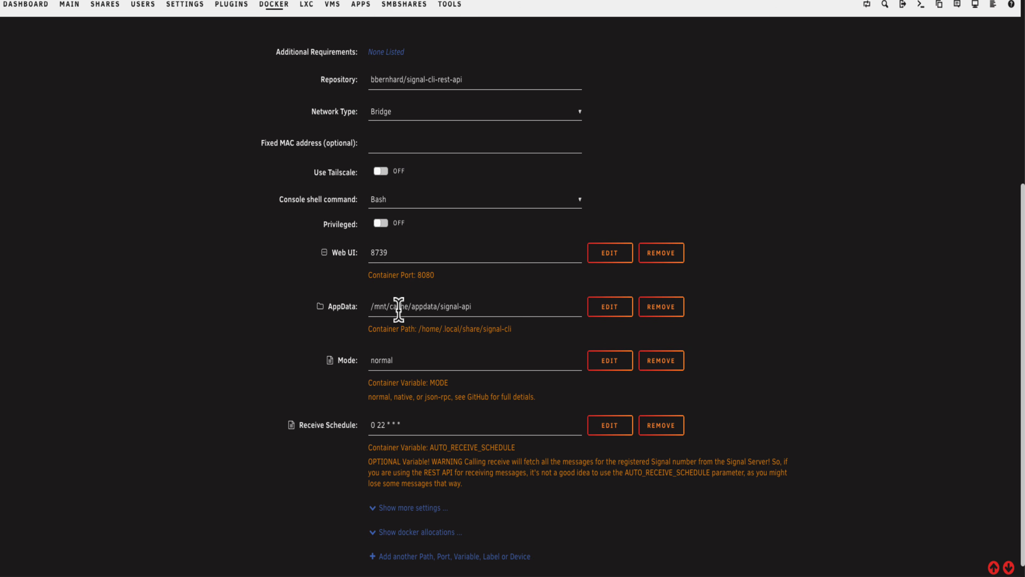
pyautogui.doubleClick(397, 307)
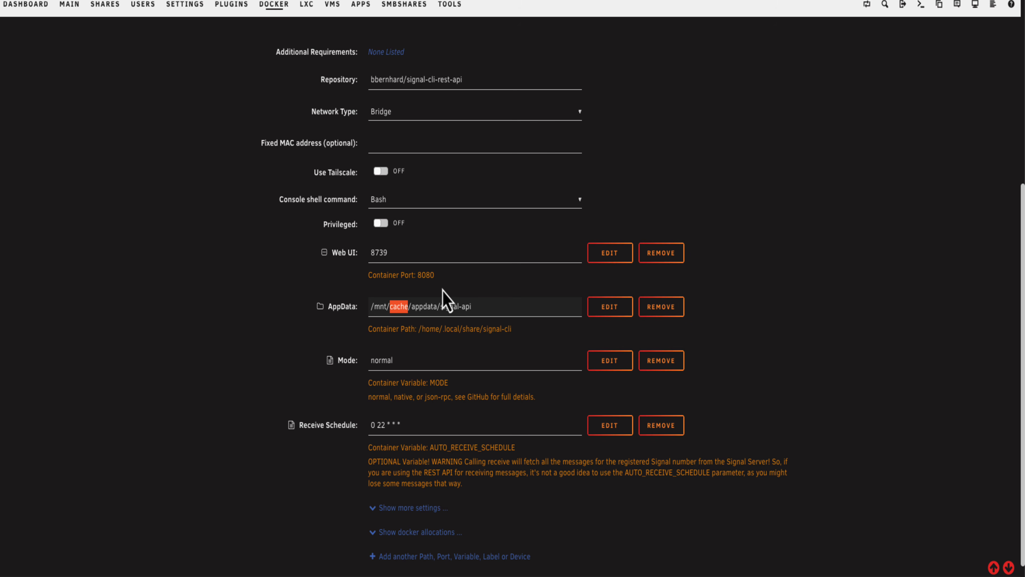
pyautogui.write('user')
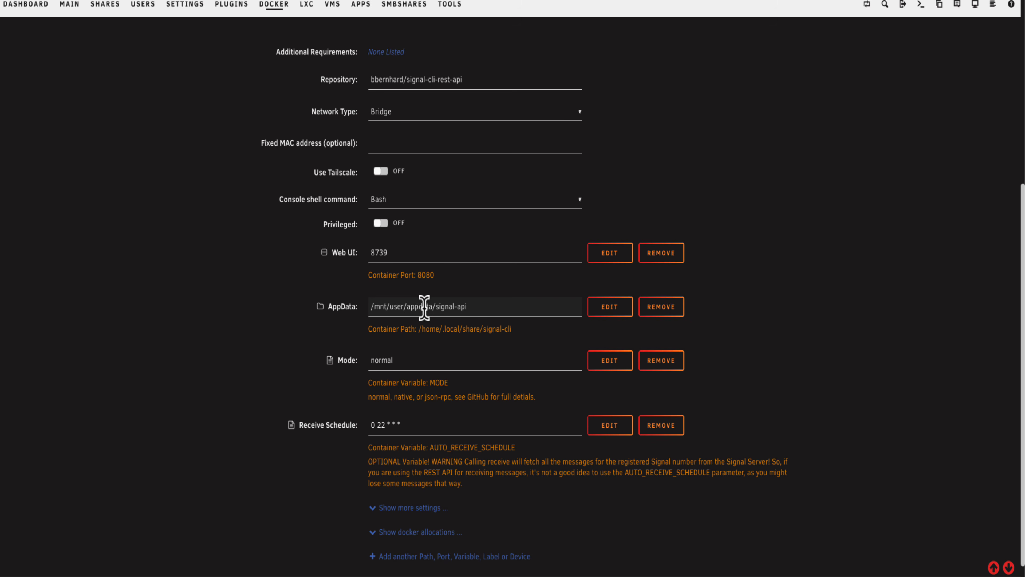
pyautogui.scroll(-1, 428, 315)
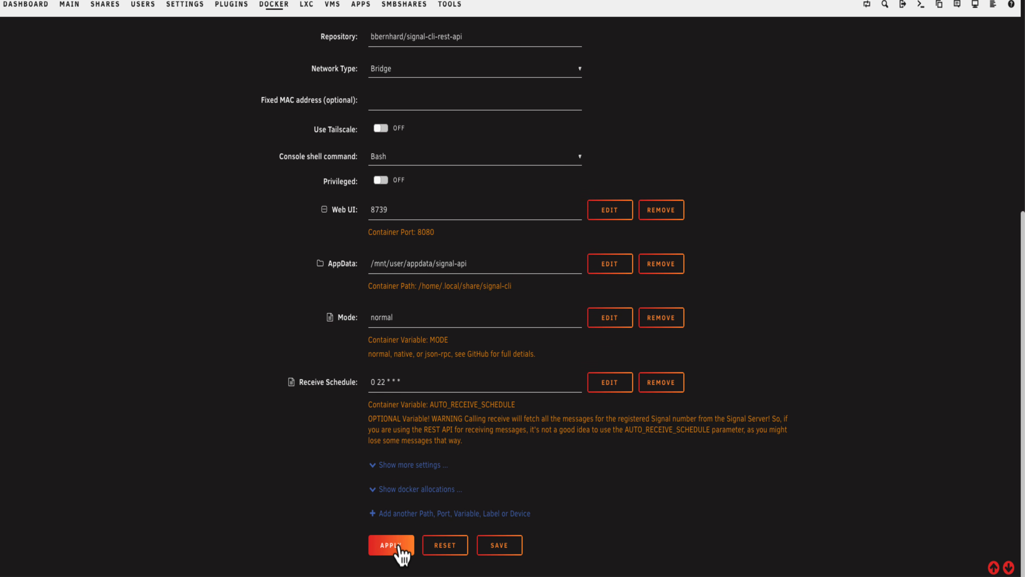
pyautogui.click(393, 545)
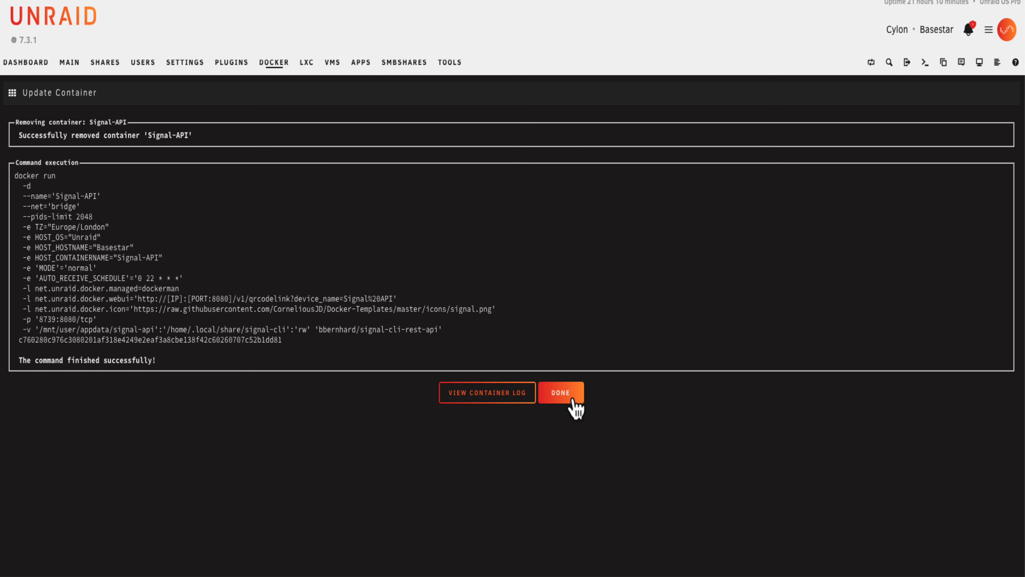
pyautogui.click(569, 395)
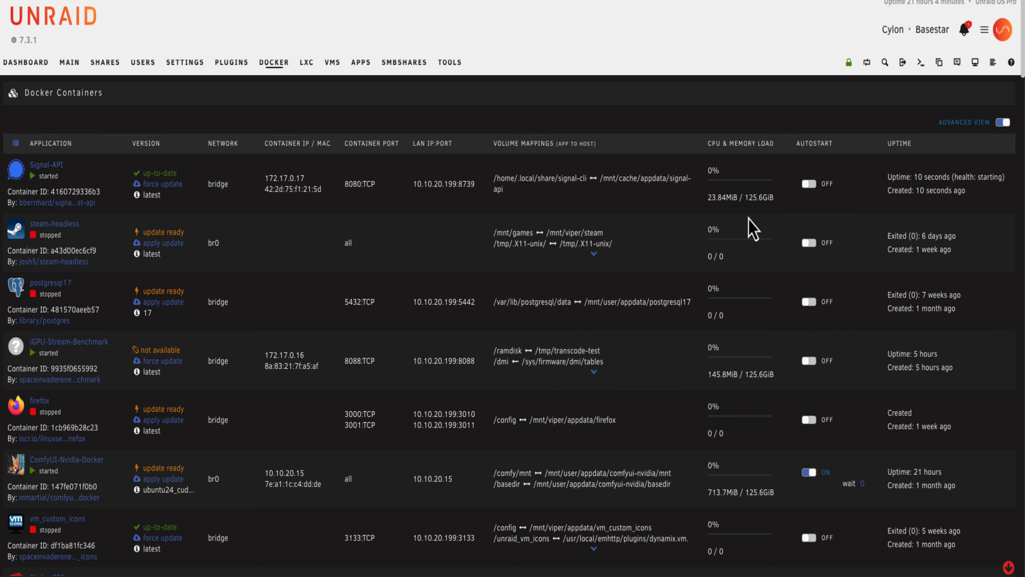
# - Turn on Signal-API autostart and open its WebUI showing the linking QR code
pyautogui.click(809, 184)
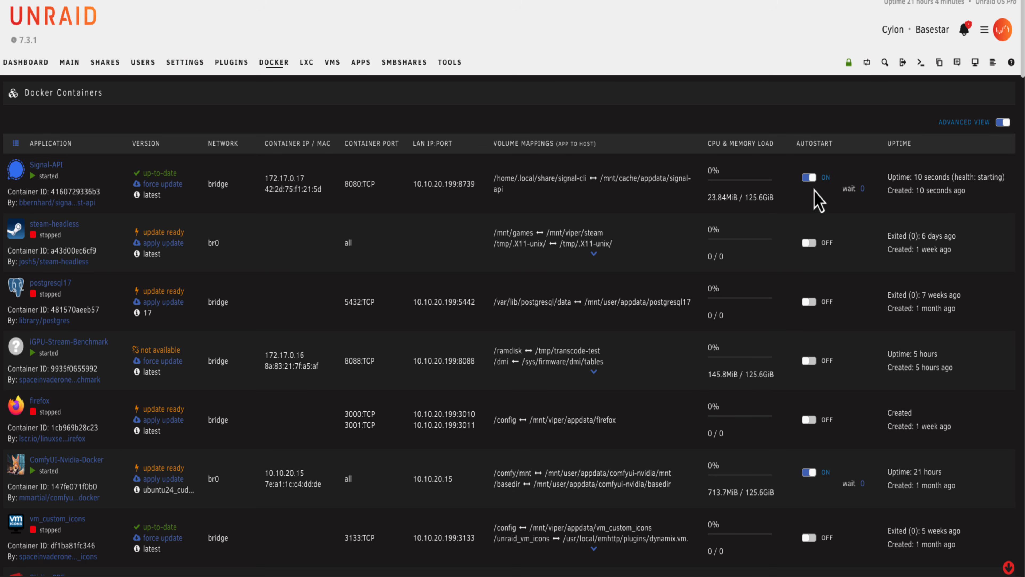
pyautogui.click(16, 172)
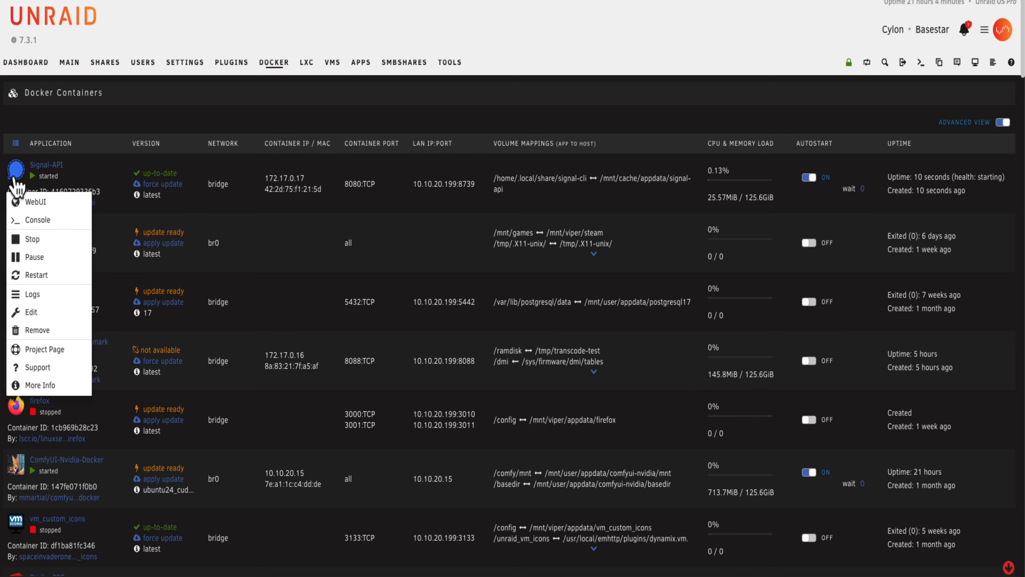
pyautogui.click(33, 205)
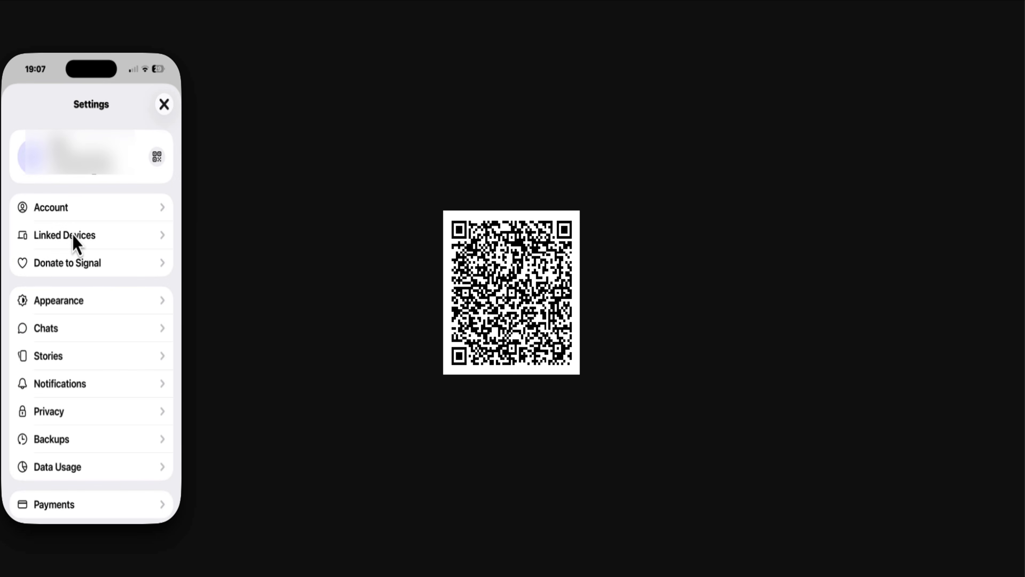
# - On the phone, go to Signal's Linked Devices and link a new device to scan the QR code
pyautogui.click(73, 236)
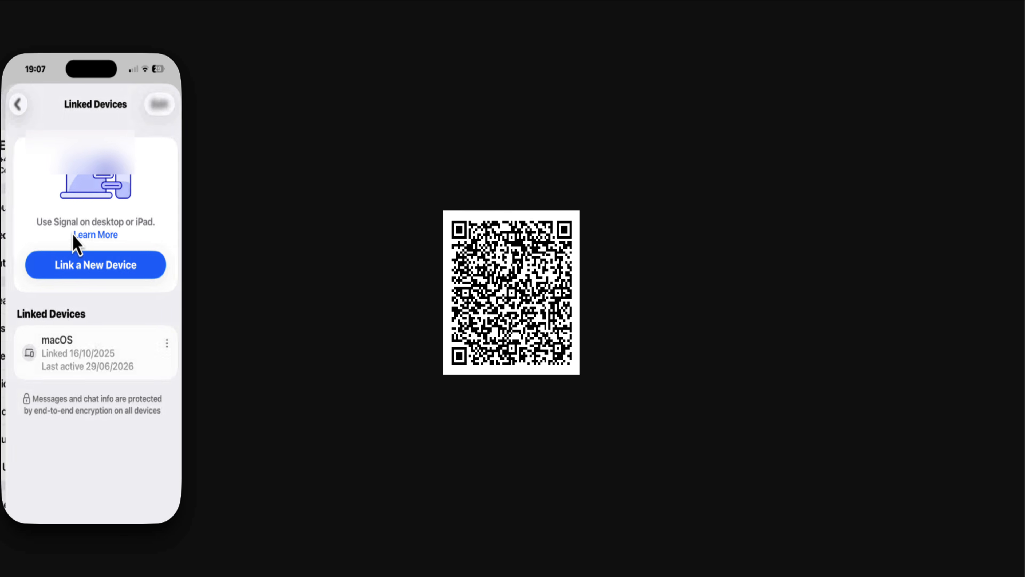
pyautogui.click(72, 267)
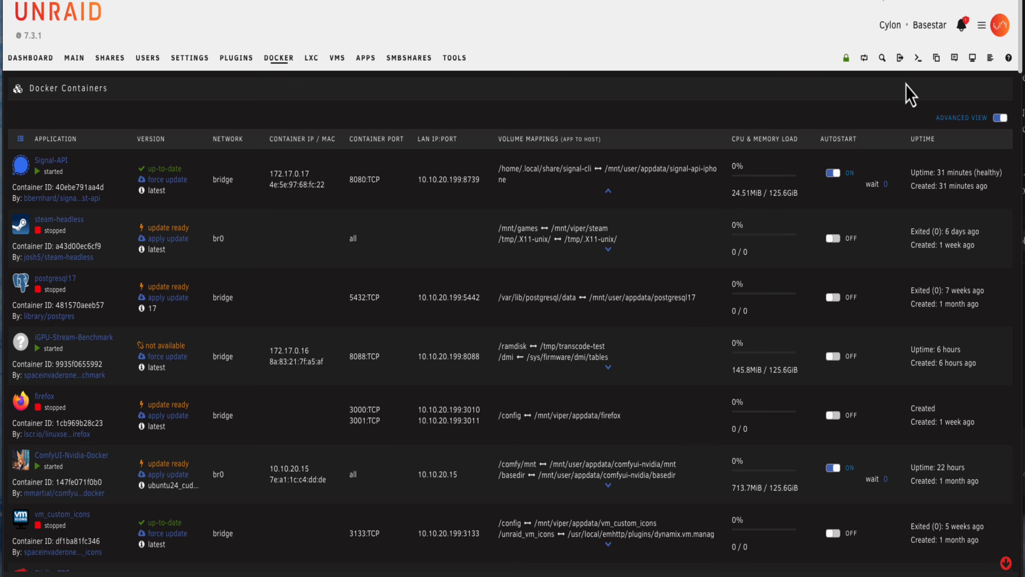
# - From the web terminal, run an apprise -vv test sending 'Unraid Alert' through Signal-API on port 8739
pyautogui.click(919, 61)
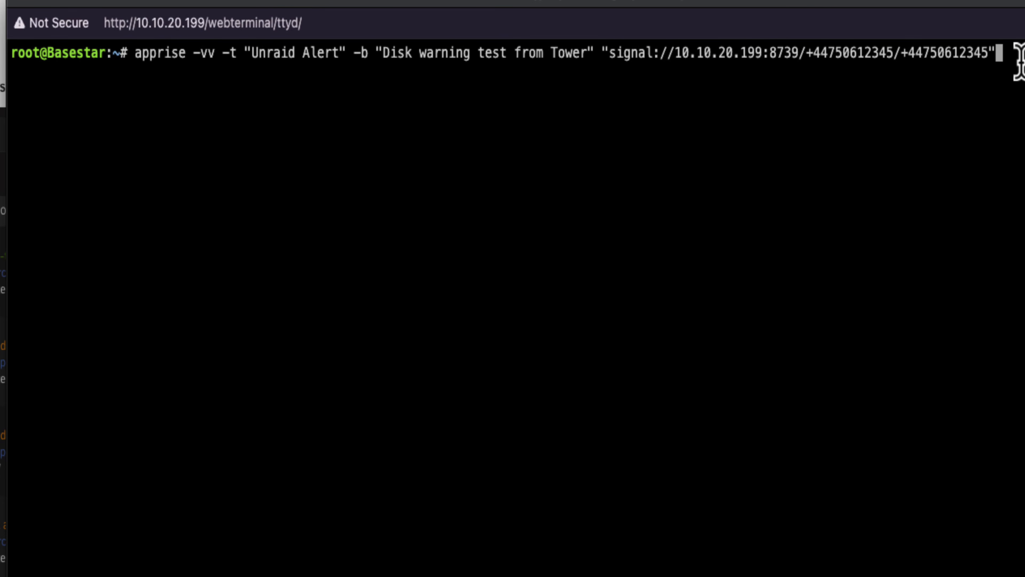
pyautogui.press('Return')
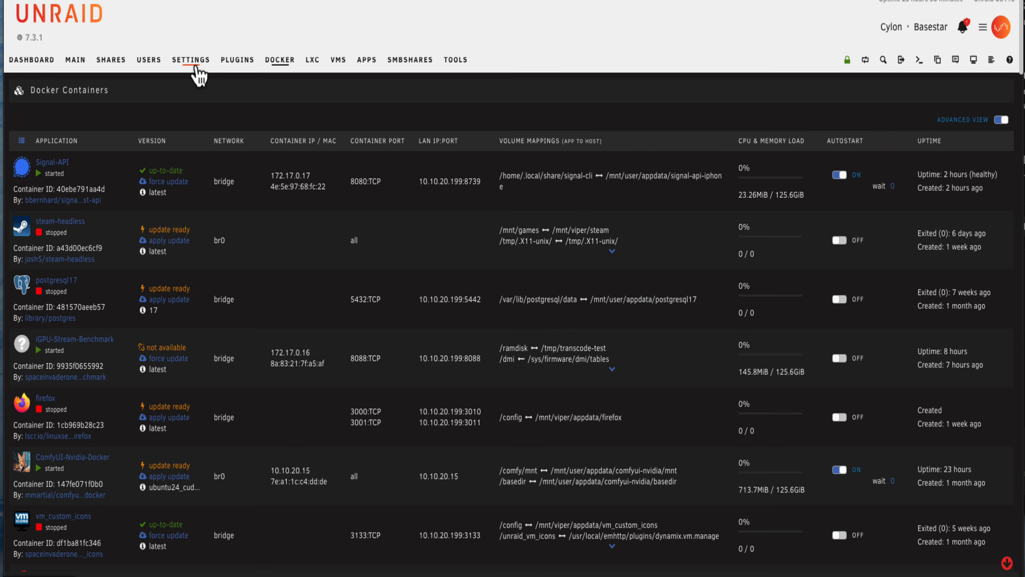
# - Set the Apprise agent in Notification Settings to Enabled
pyautogui.click(198, 72)
pyautogui.click(250, 353)
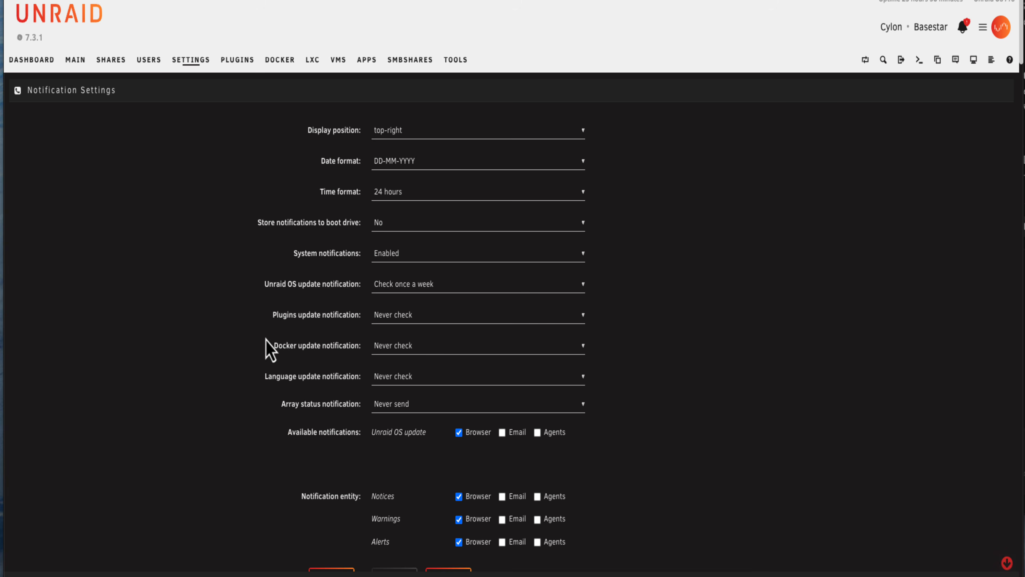
pyautogui.scroll(-5, 269, 315)
pyautogui.scroll(-15, 270, 325)
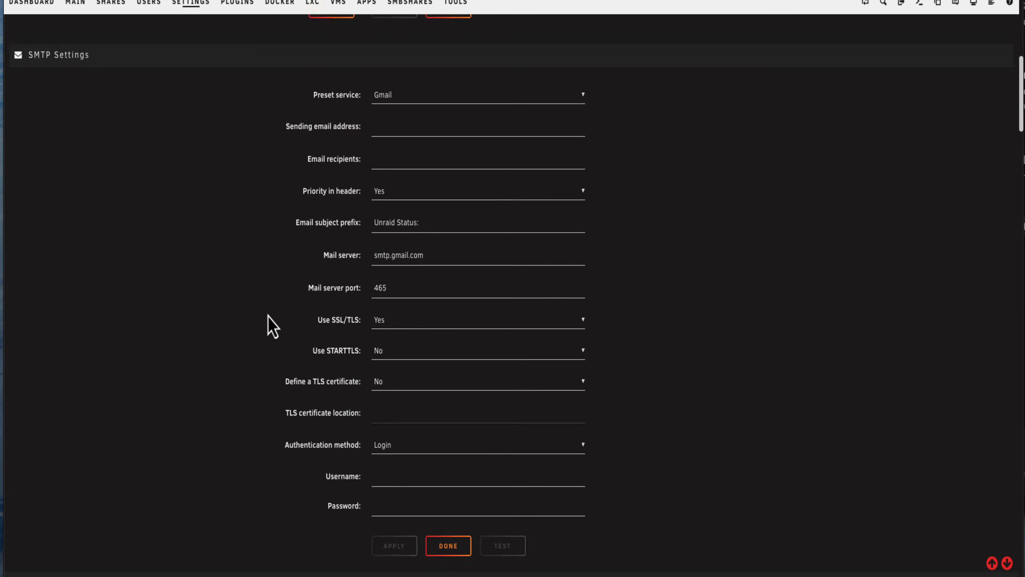
pyautogui.click(441, 283)
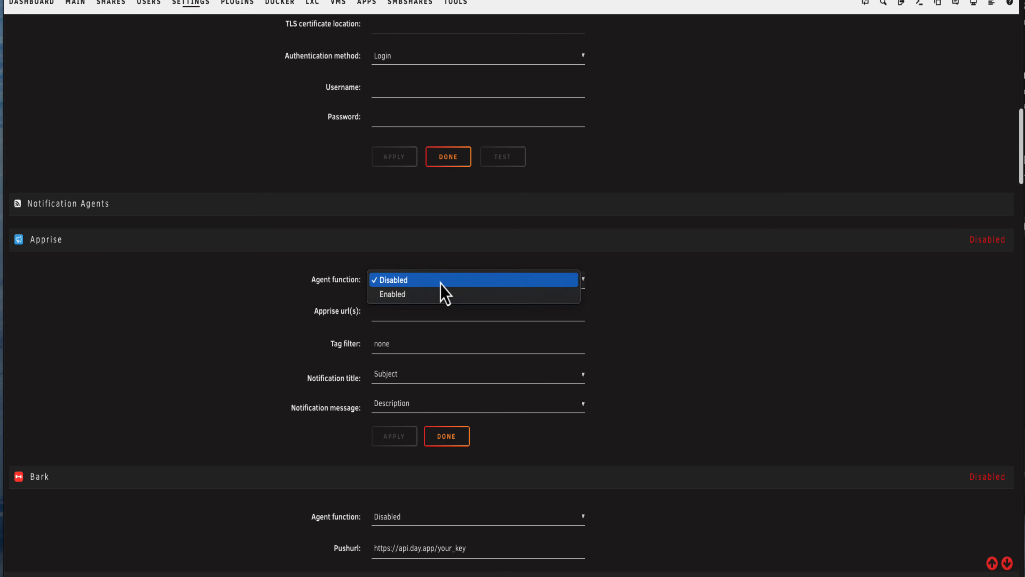
pyautogui.click(443, 292)
# - Enter the signal://10.10.20.199:8739 Apprise URL with the sender and recipient phone numbers
pyautogui.click(394, 313)
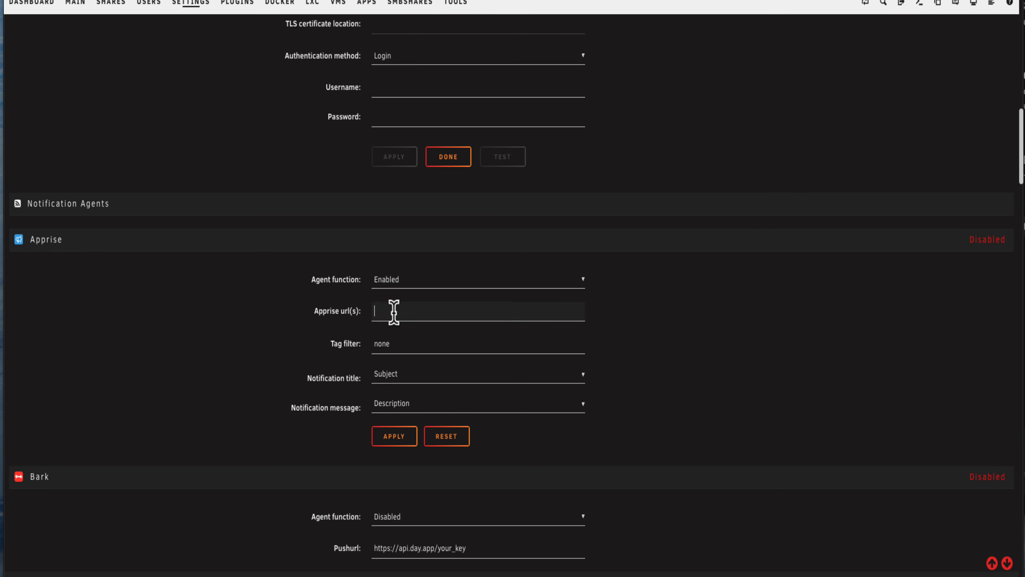
pyautogui.write('signal:')
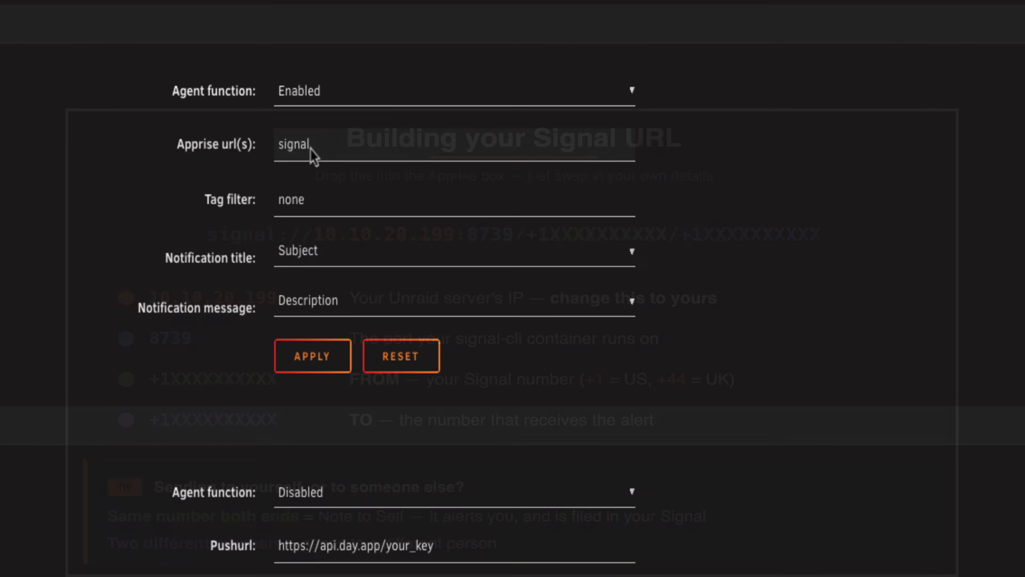
pyautogui.write('//')
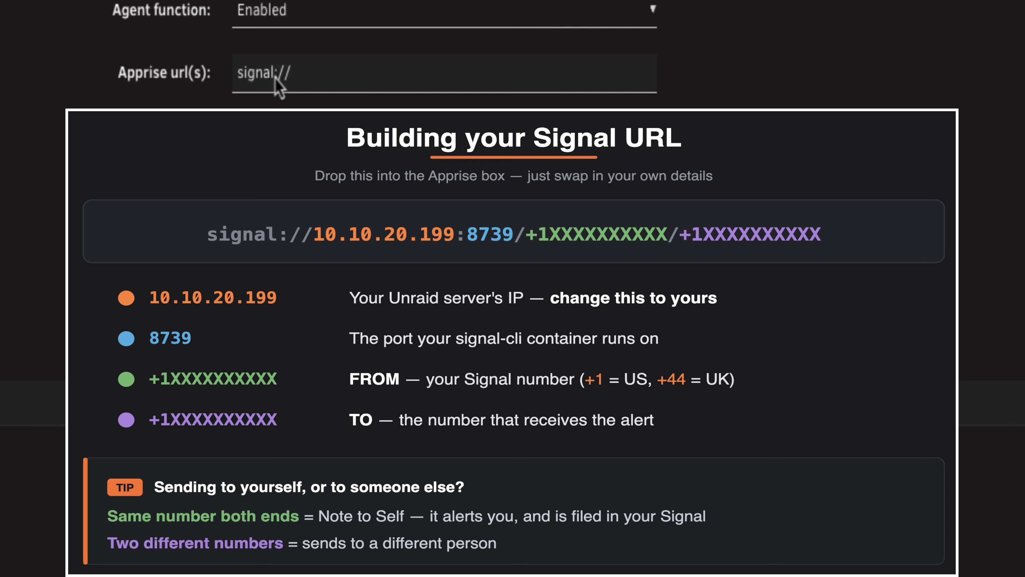
pyautogui.write('10.10.20.199')
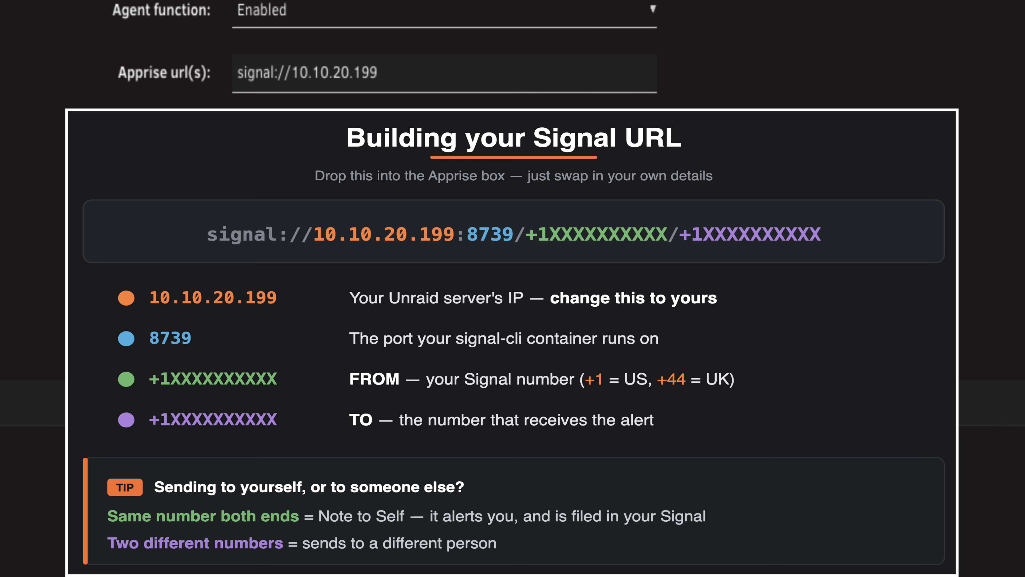
pyautogui.write(':8739/+44')
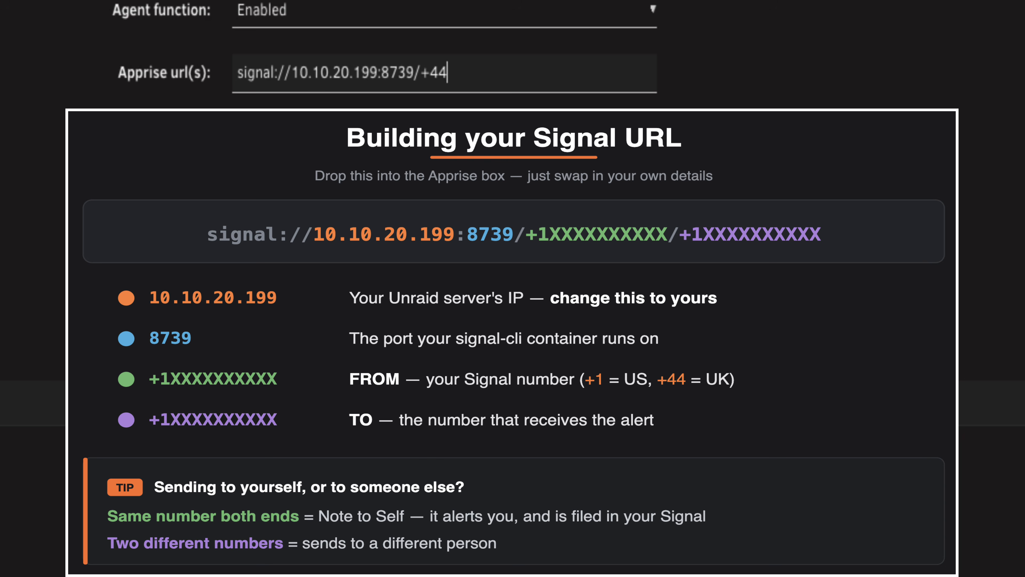
pyautogui.hotkey('ctrl', 'v')
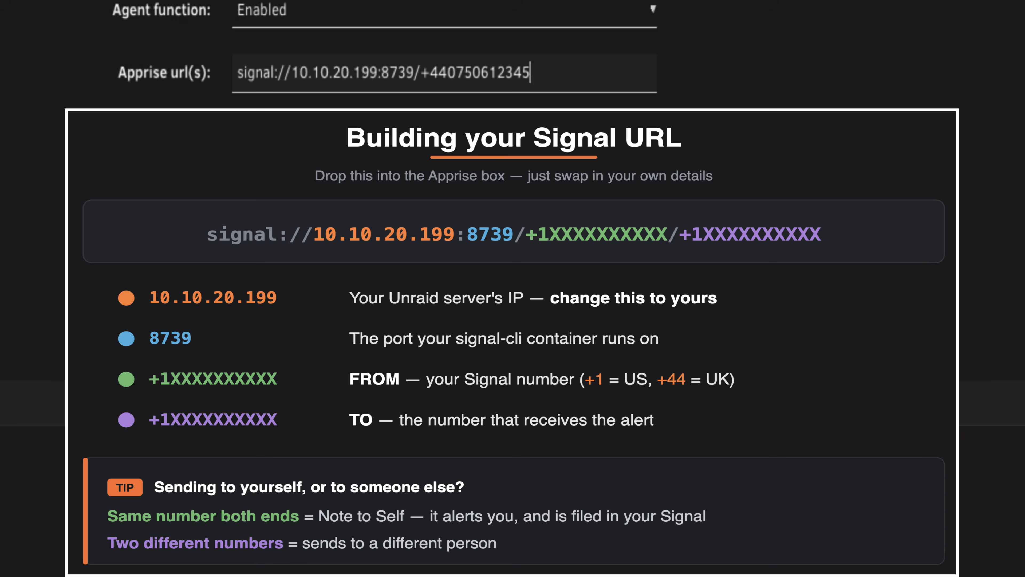
pyautogui.write('/')
pyautogui.write('+44')
pyautogui.click(456, 73)
pyautogui.press('BackSpace')
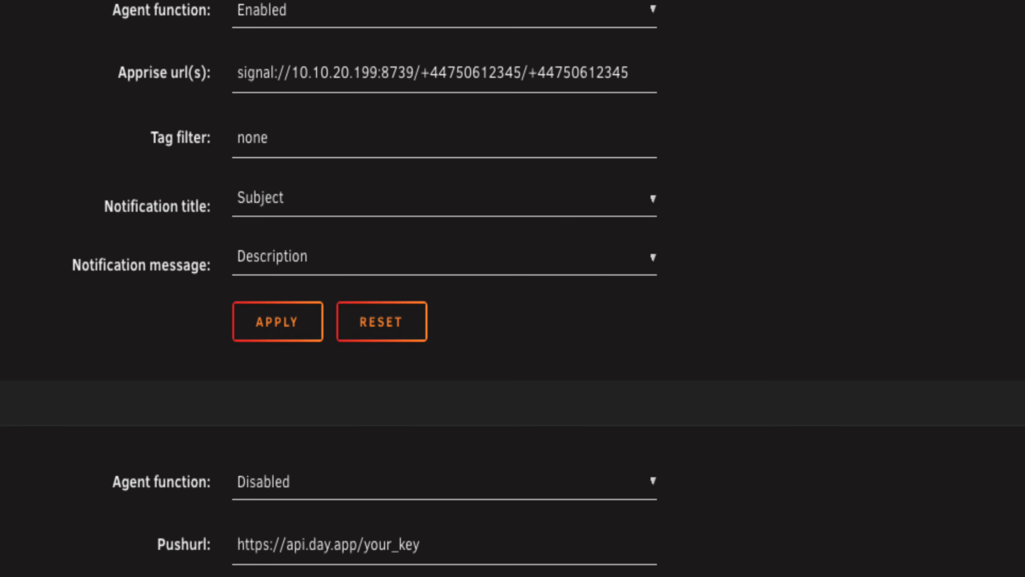
# - Keep Subject titles and Description messages, apply the Apprise settings, and send a test
pyautogui.click(444, 198)
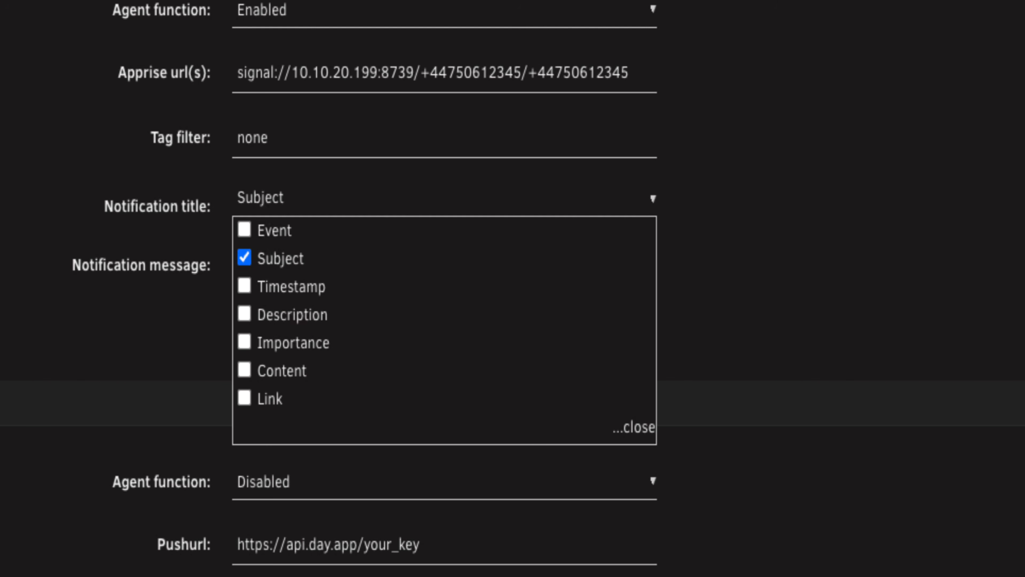
pyautogui.click(444, 199)
pyautogui.click(444, 257)
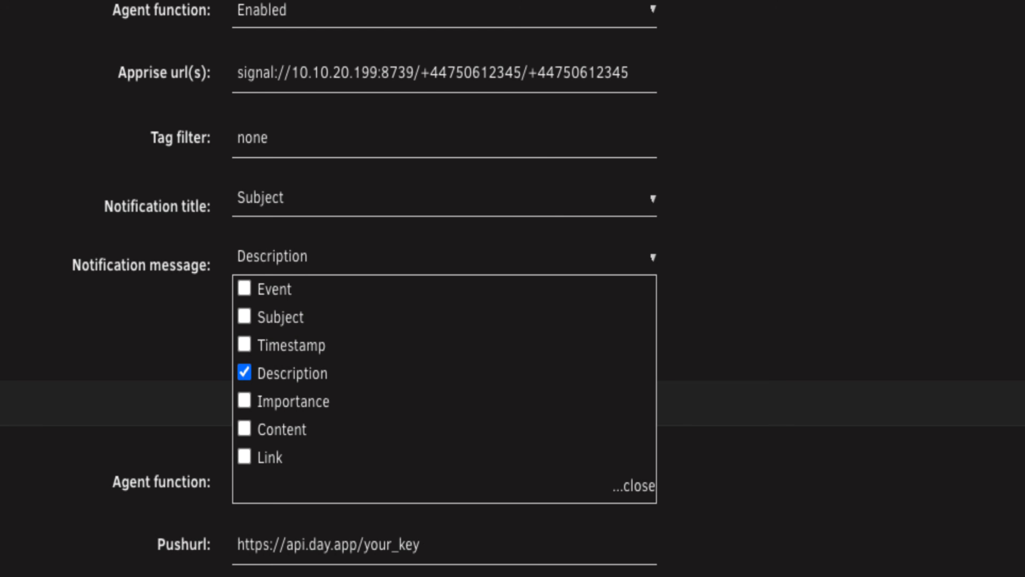
pyautogui.click(634, 486)
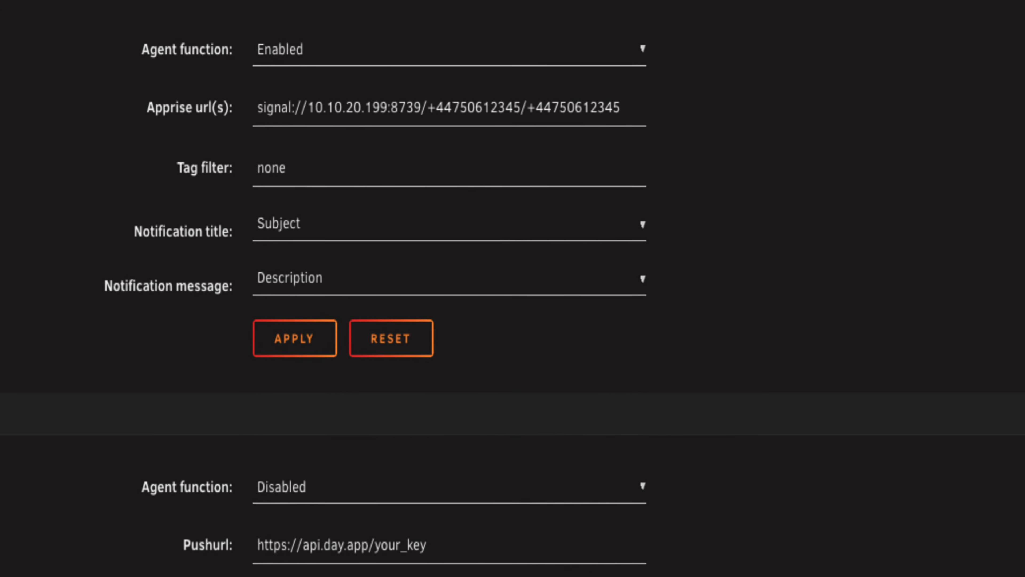
pyautogui.click(308, 351)
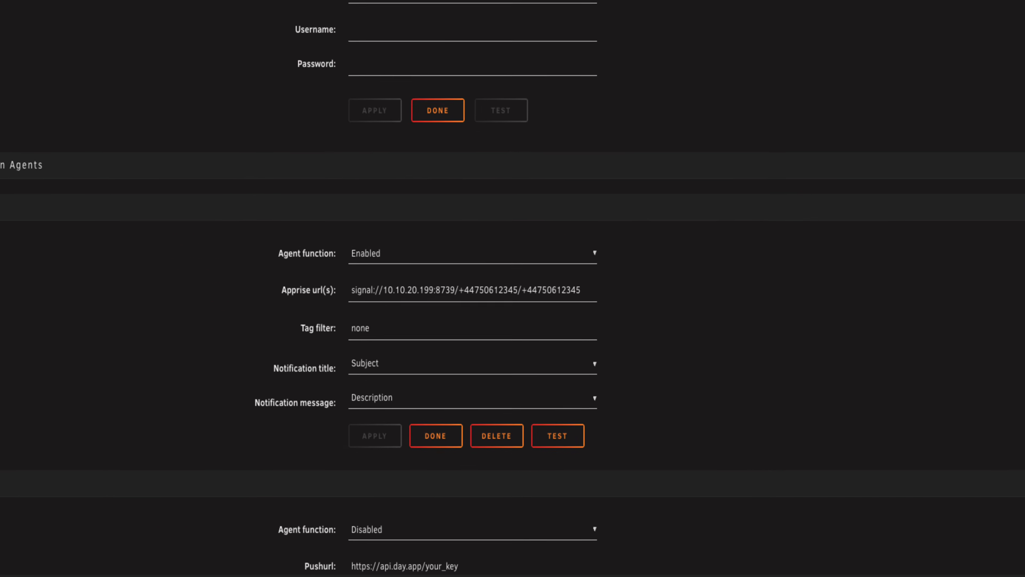
pyautogui.click(558, 436)
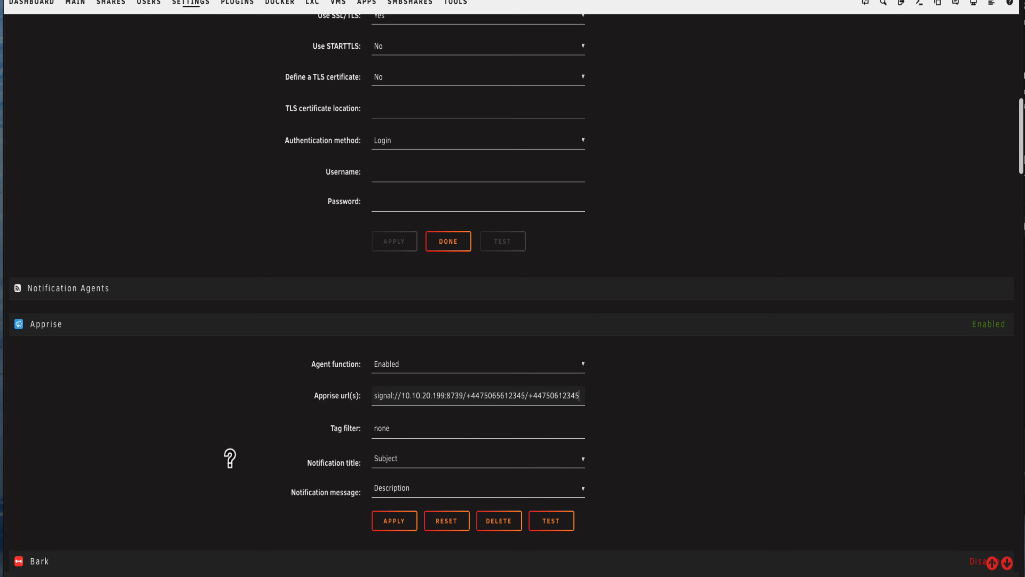
# - Append ';' plus a copied signal:// URL with its last two digits removed, then apply
pyautogui.click(317, 395)
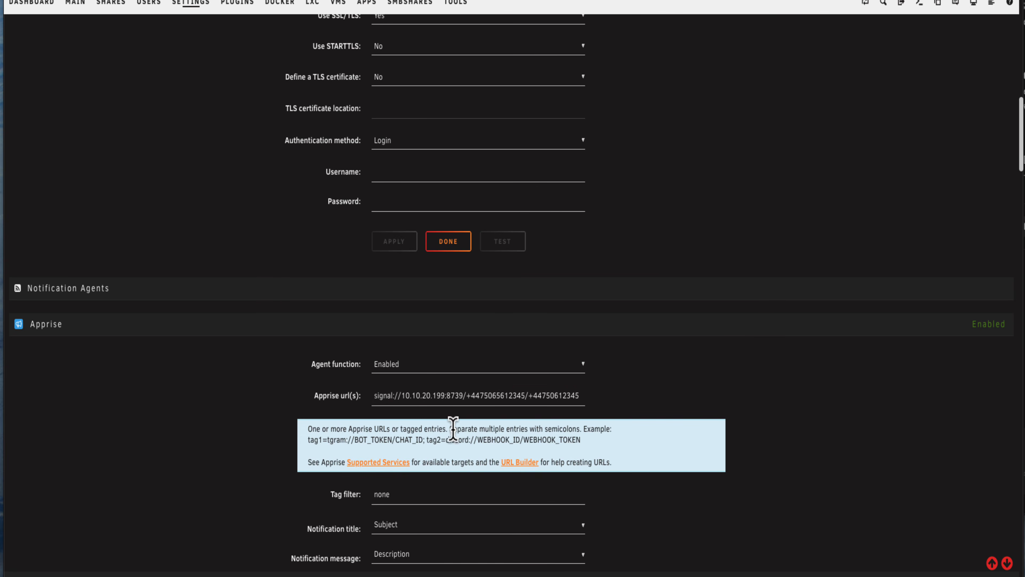
pyautogui.click(324, 392)
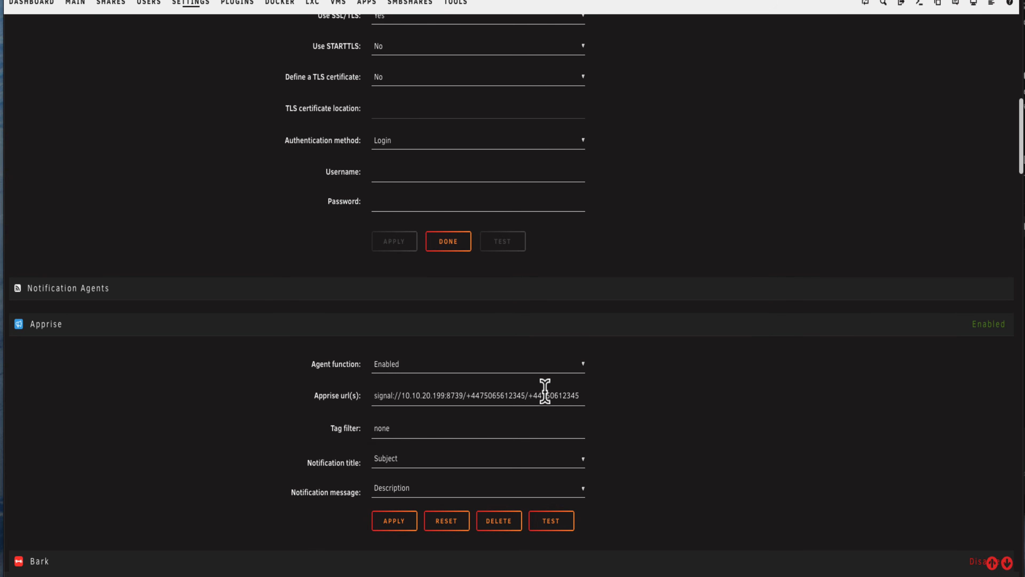
pyautogui.moveTo(545, 391); pyautogui.dragTo(596, 393)
pyautogui.click(581, 398)
pyautogui.write(';')
pyautogui.hotkey('ctrl', 'v')
pyautogui.press('BackSpace')
pyautogui.press('BackSpace')
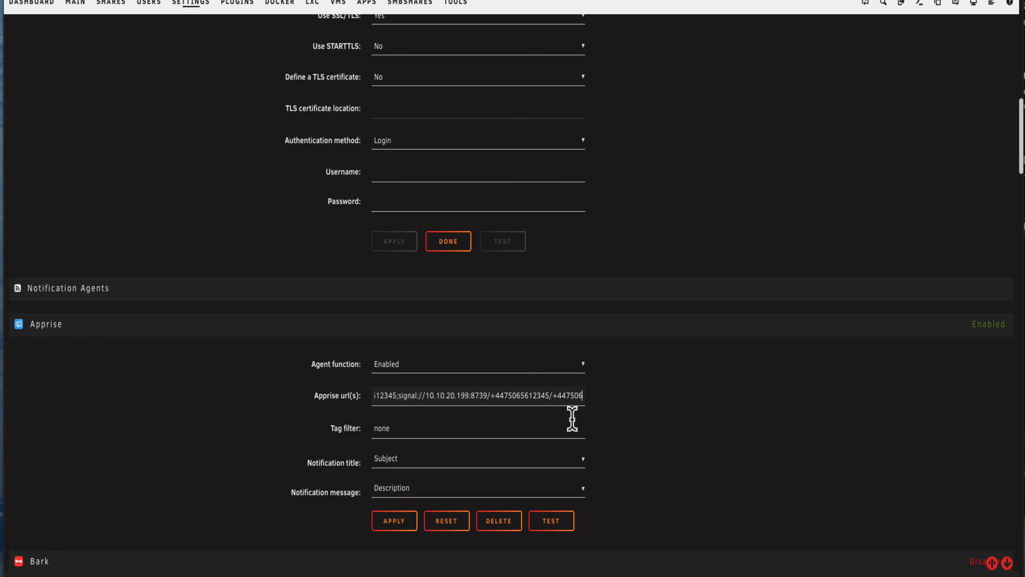
pyautogui.click(392, 525)
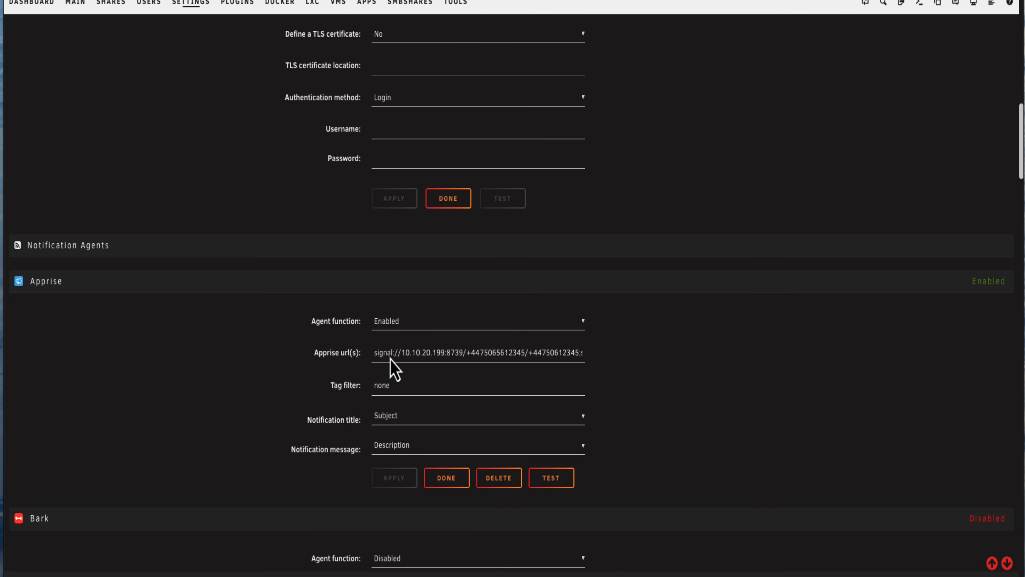
# - Launch Element Web from the 'Just want to try it?' section of Matrix.org's Try Matrix page
pyautogui.click(280, 3)
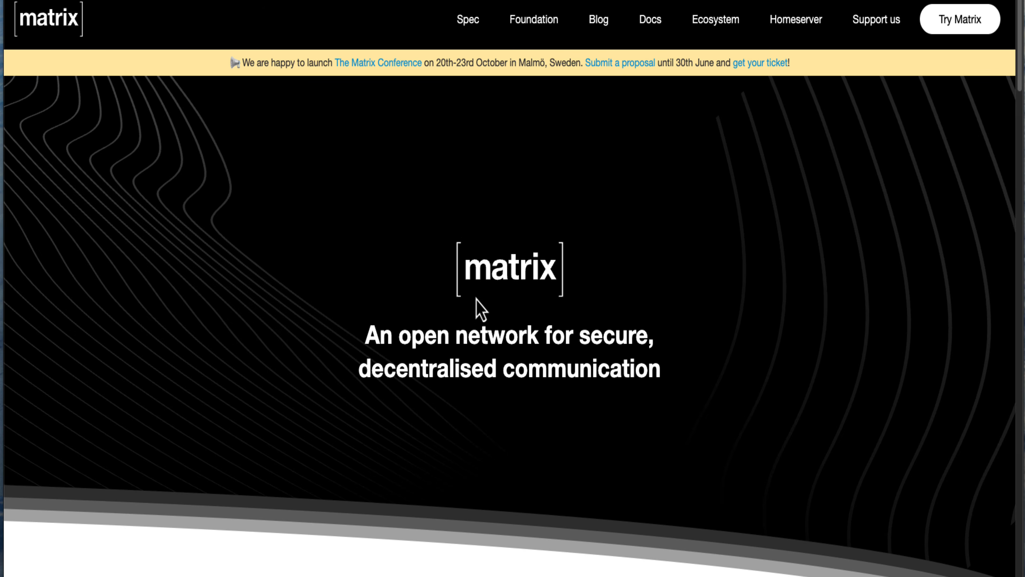
pyautogui.scroll(-2, 477, 305)
pyautogui.scroll(-2, 476, 296)
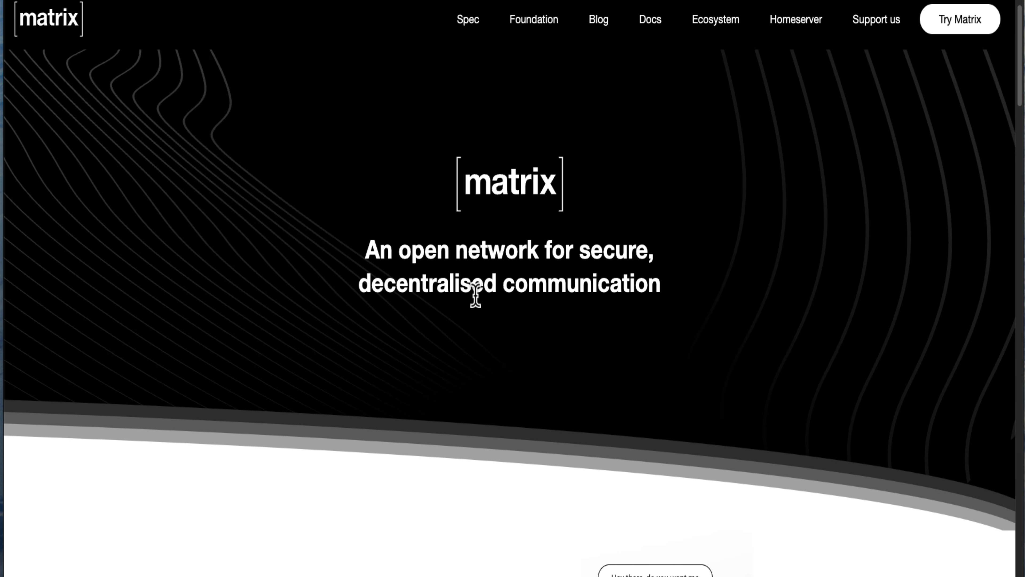
pyautogui.scroll(-2, 476, 293)
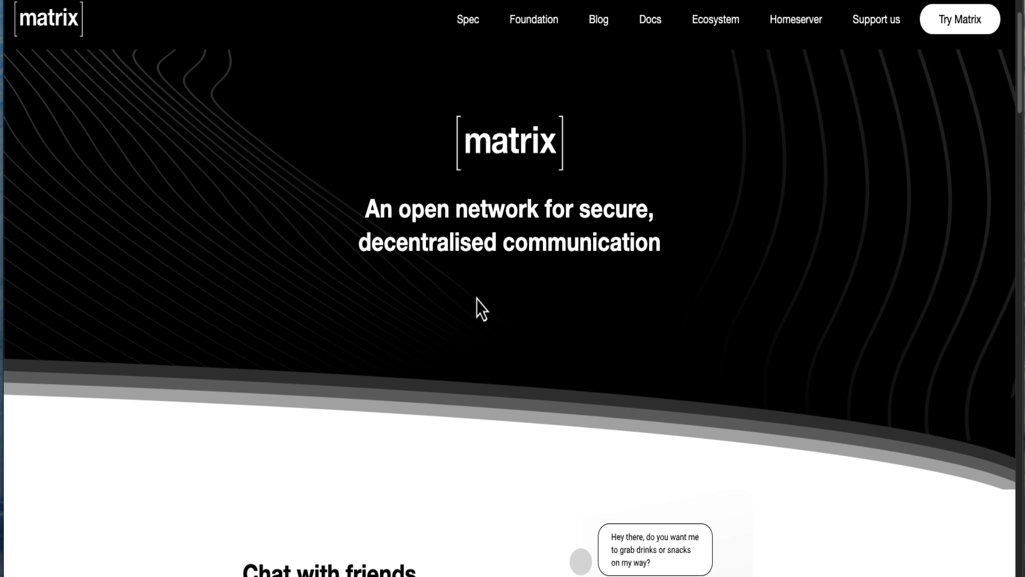
pyautogui.scroll(4, 492, 332)
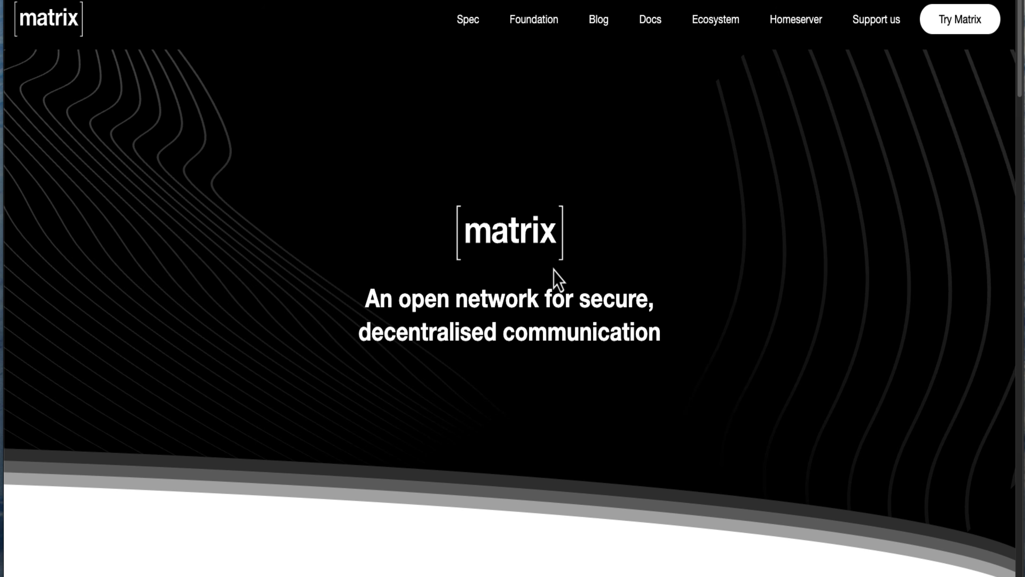
pyautogui.click(961, 21)
pyautogui.scroll(-10, 649, 222)
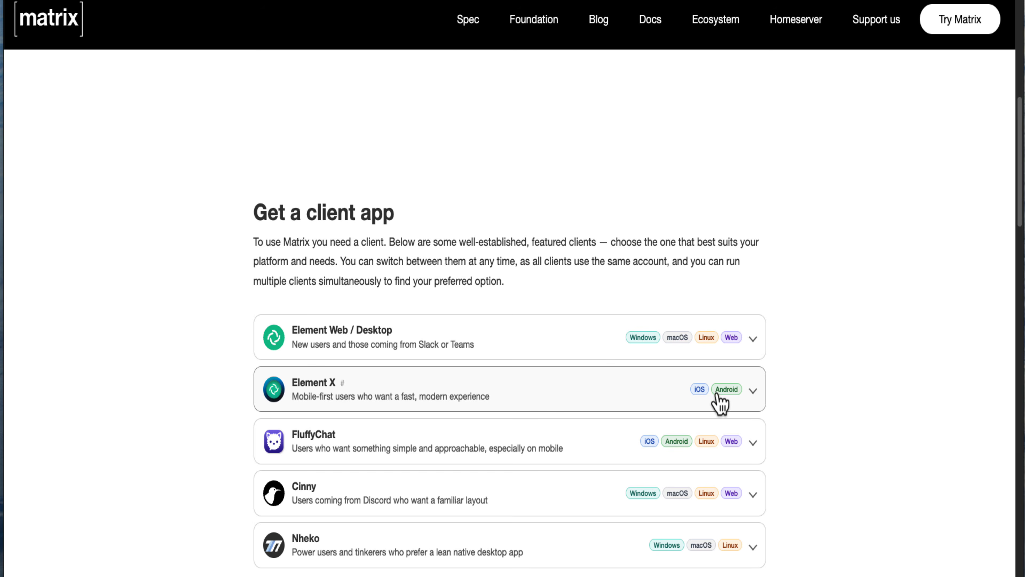
pyautogui.scroll(5, 556, 385)
pyautogui.scroll(3, 553, 378)
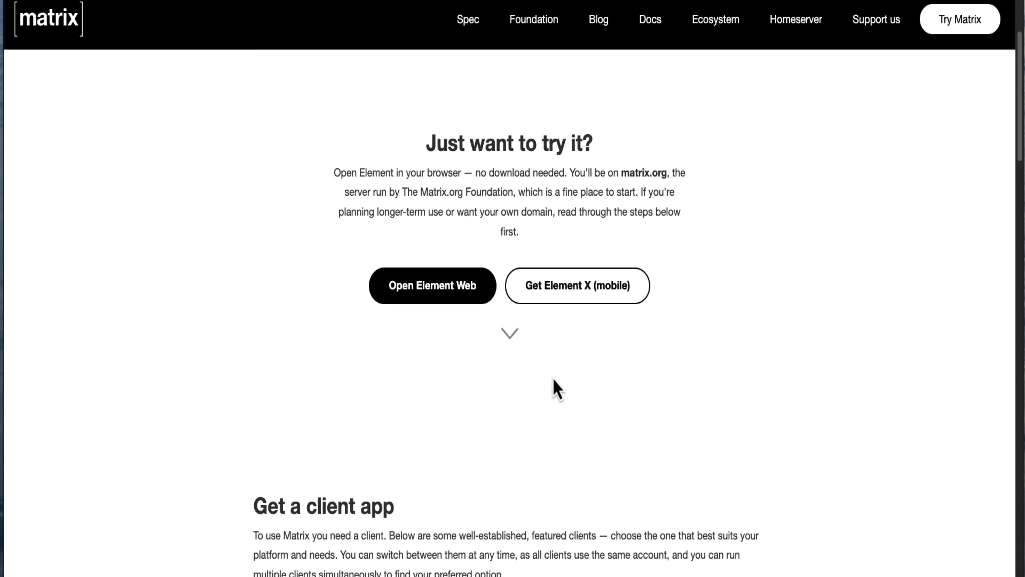
pyautogui.click(436, 290)
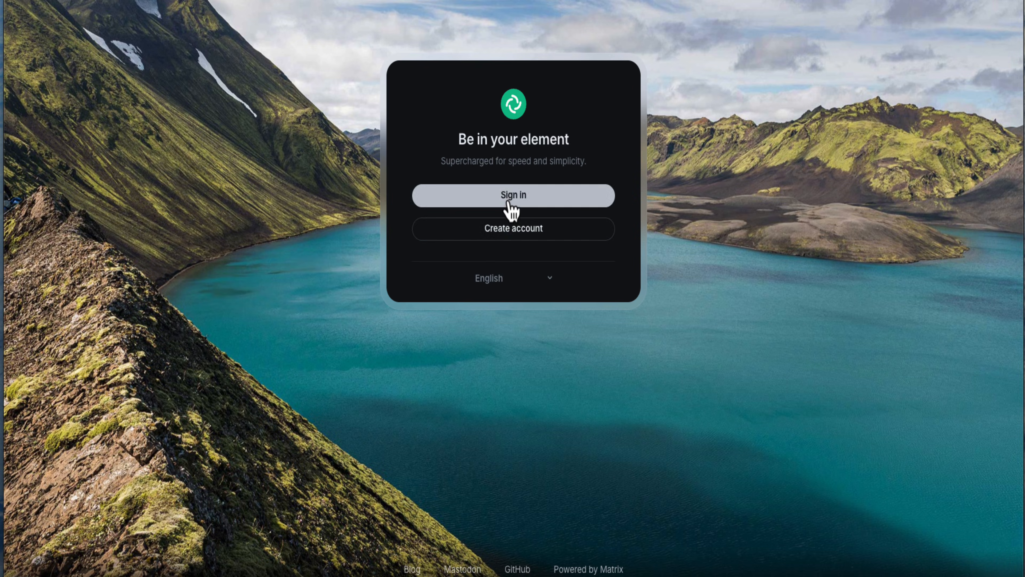
# - Start creating a new Element account on the matrix.org homeserver
pyautogui.click(511, 233)
pyautogui.click(536, 206)
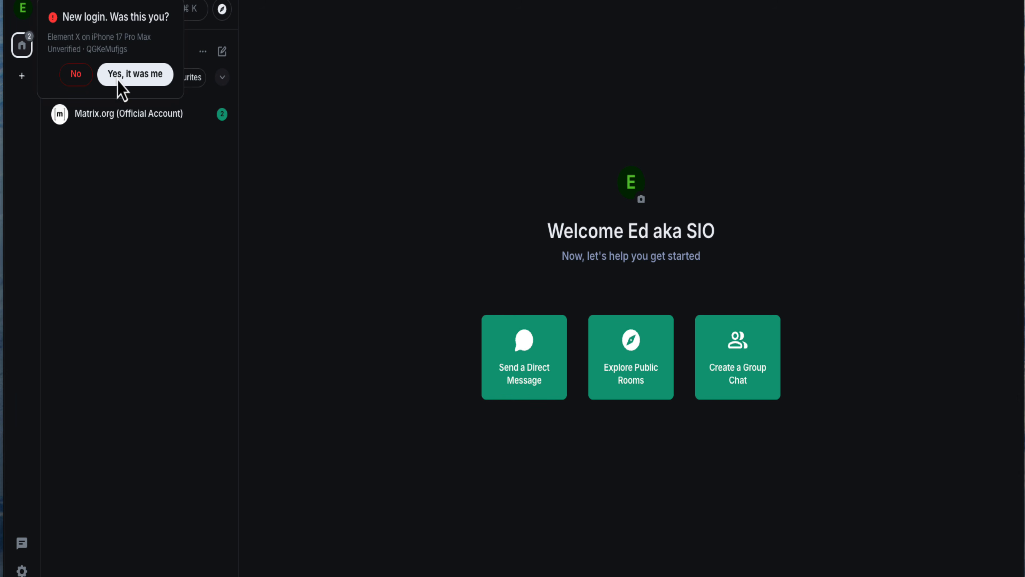
# - Approve the new login and verify this session by matching emojis with the iPhone
pyautogui.click(125, 83)
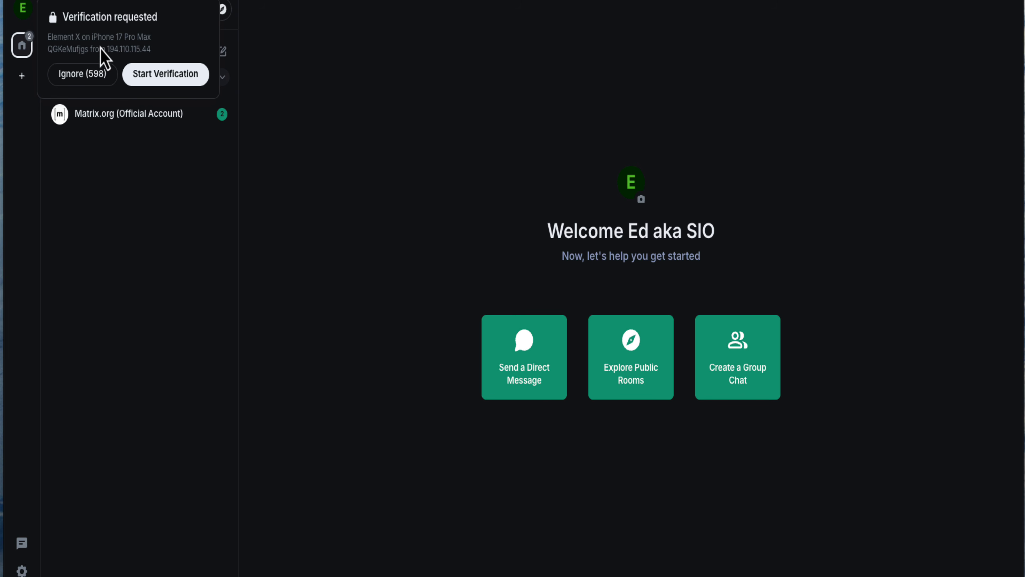
pyautogui.click(169, 78)
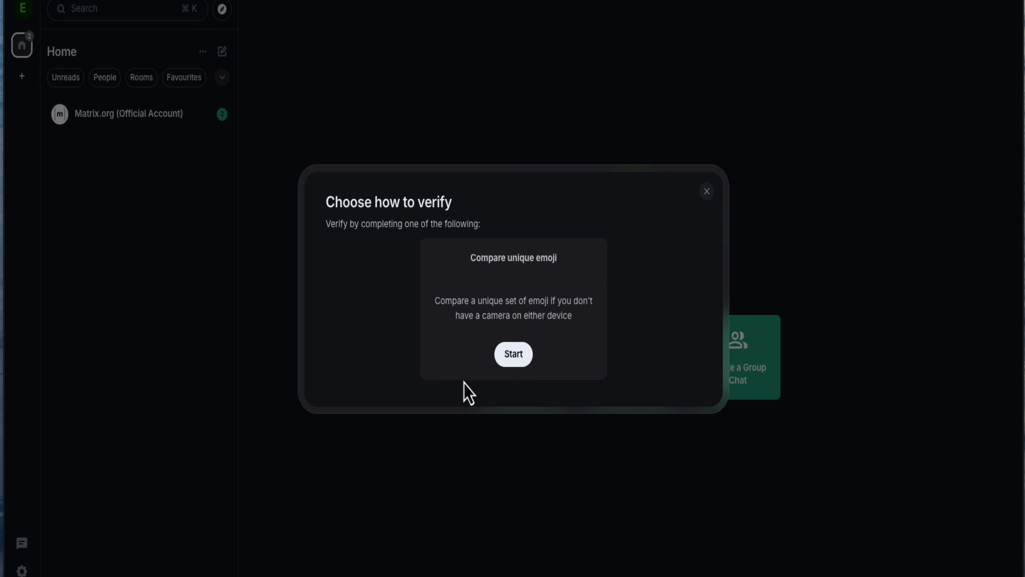
pyautogui.click(513, 354)
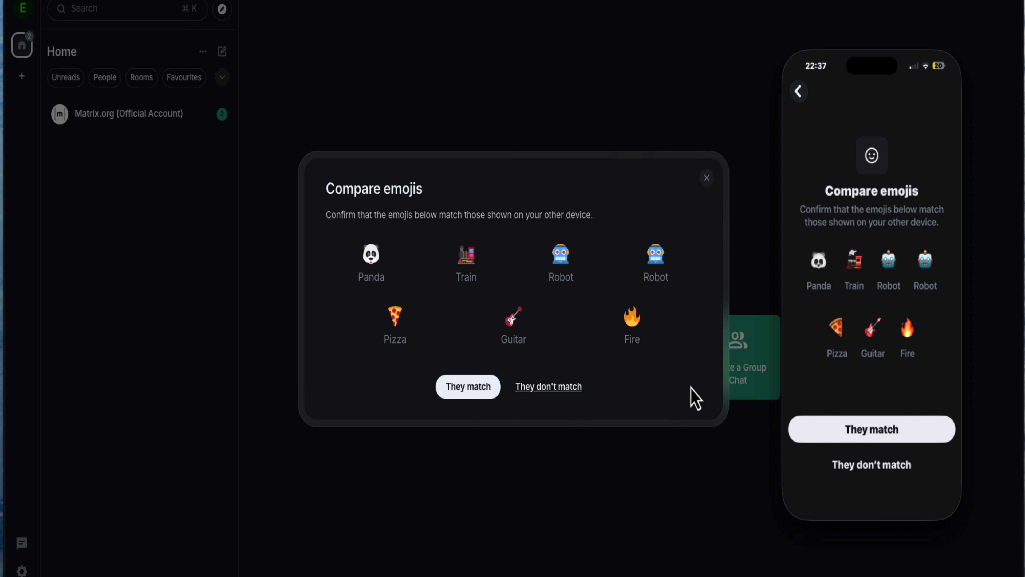
pyautogui.click(871, 431)
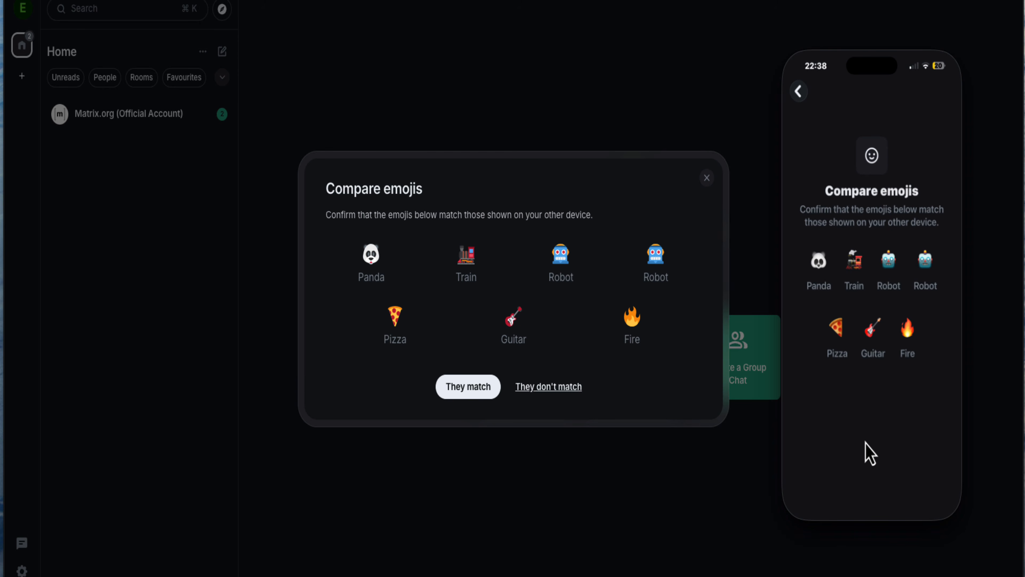
pyautogui.click(480, 390)
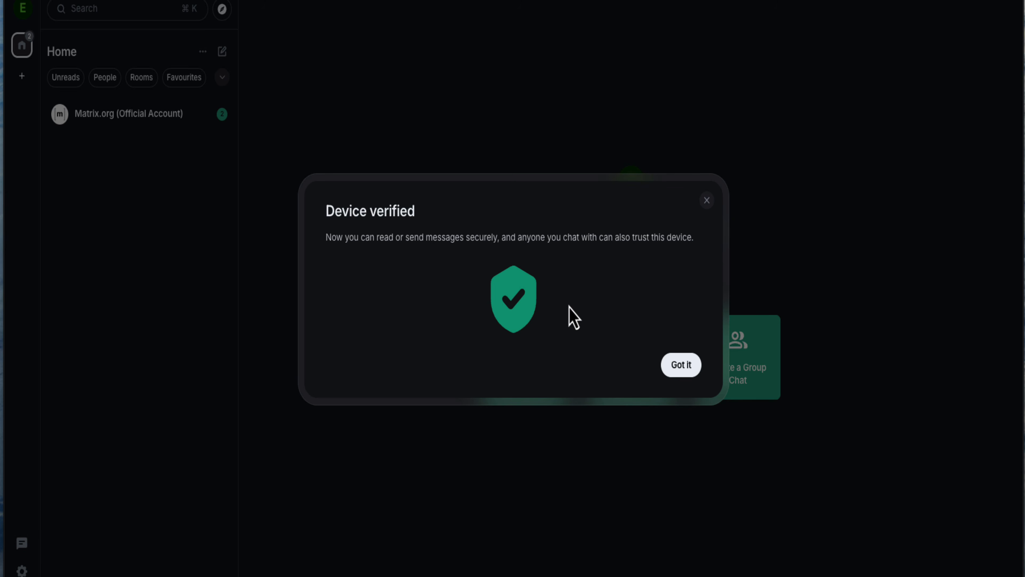
pyautogui.click(678, 368)
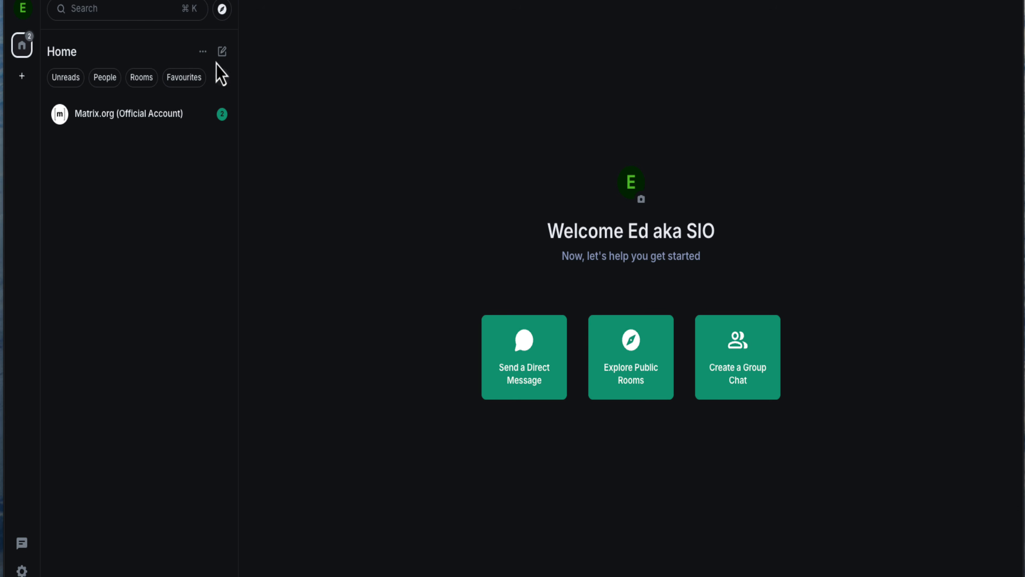
# - Create the room 'Unraid notifications' with end-to-end encryption switched off
pyautogui.click(224, 55)
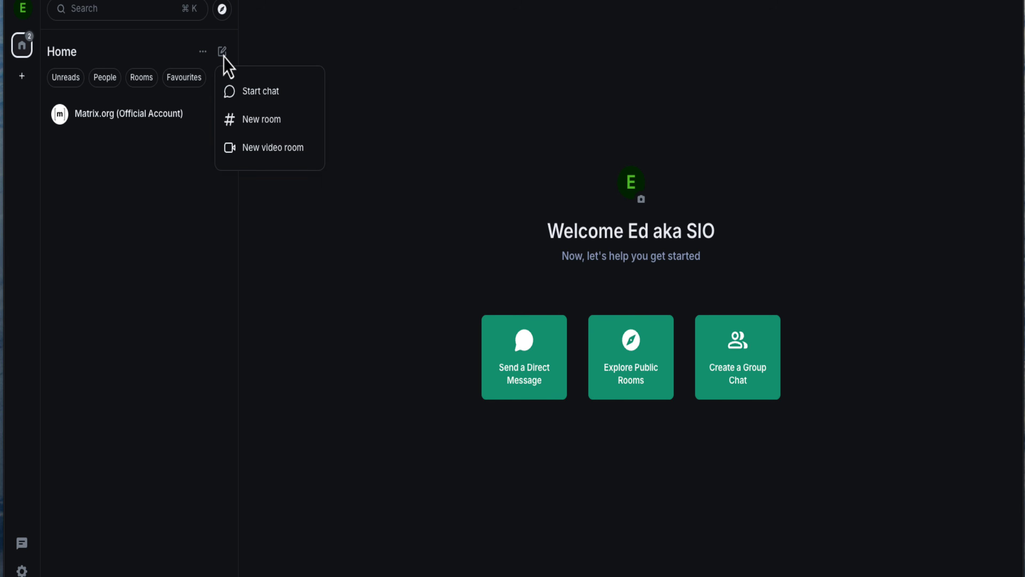
pyautogui.click(262, 119)
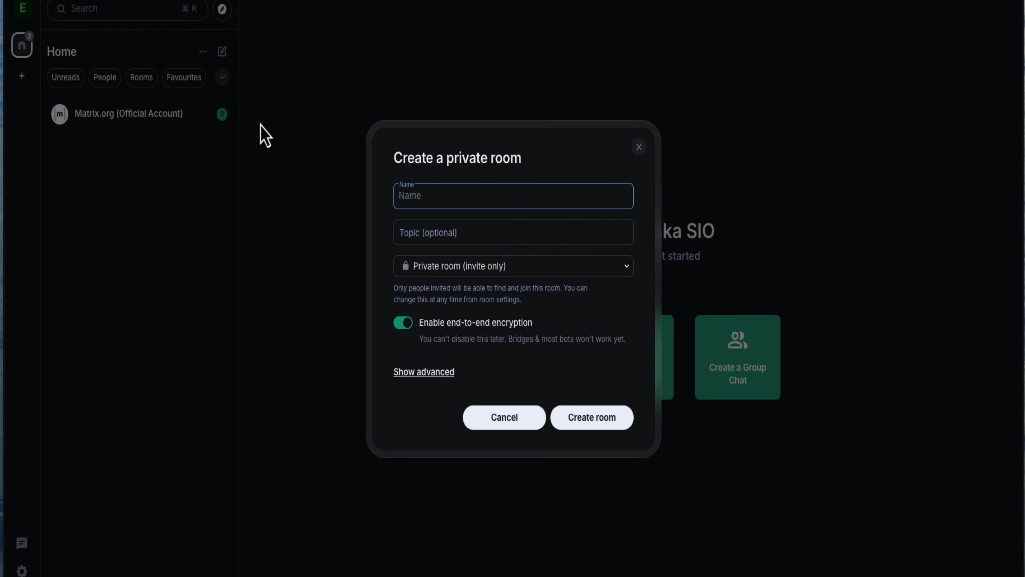
pyautogui.write('Unraid notifications')
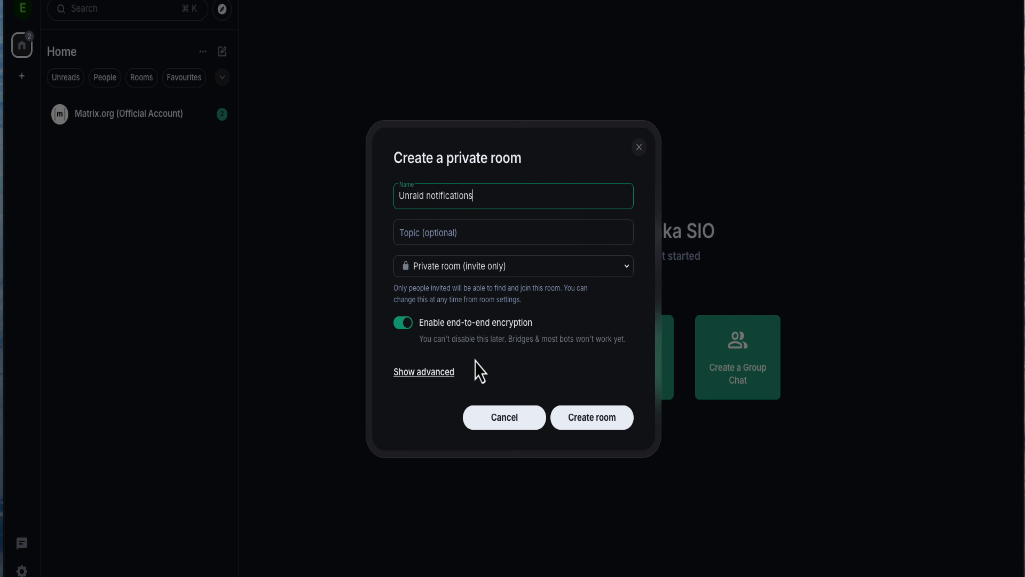
pyautogui.click(403, 325)
pyautogui.click(588, 425)
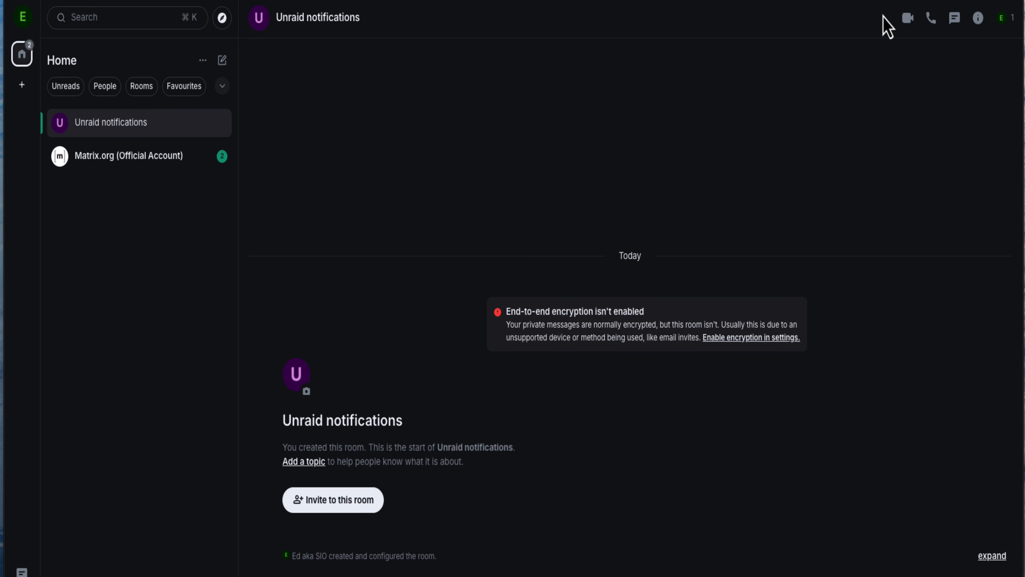
# - In a separate browser window, open Element Web and begin a second matrix.org account
pyautogui.click(1020, 4)
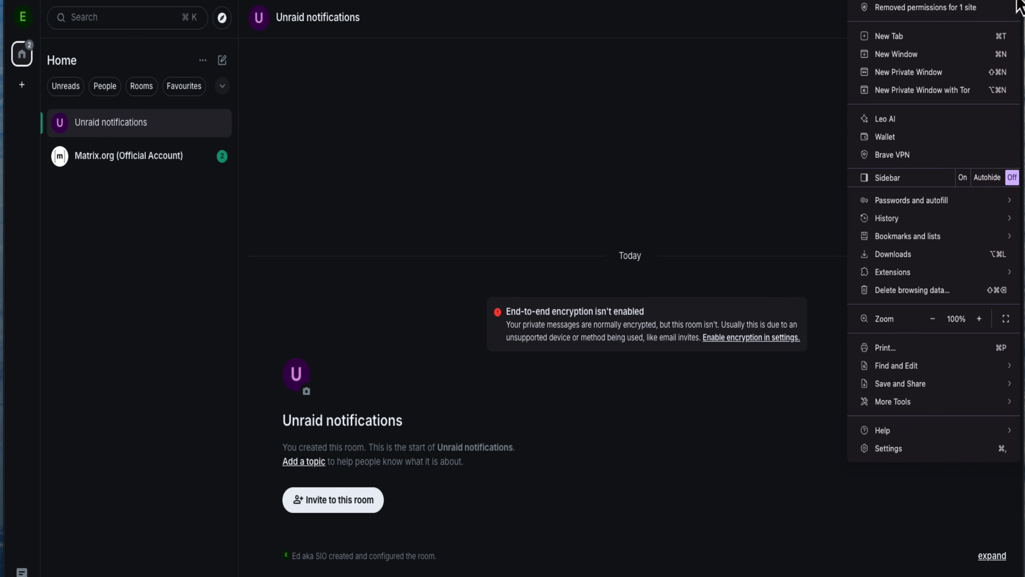
pyautogui.press('Escape')
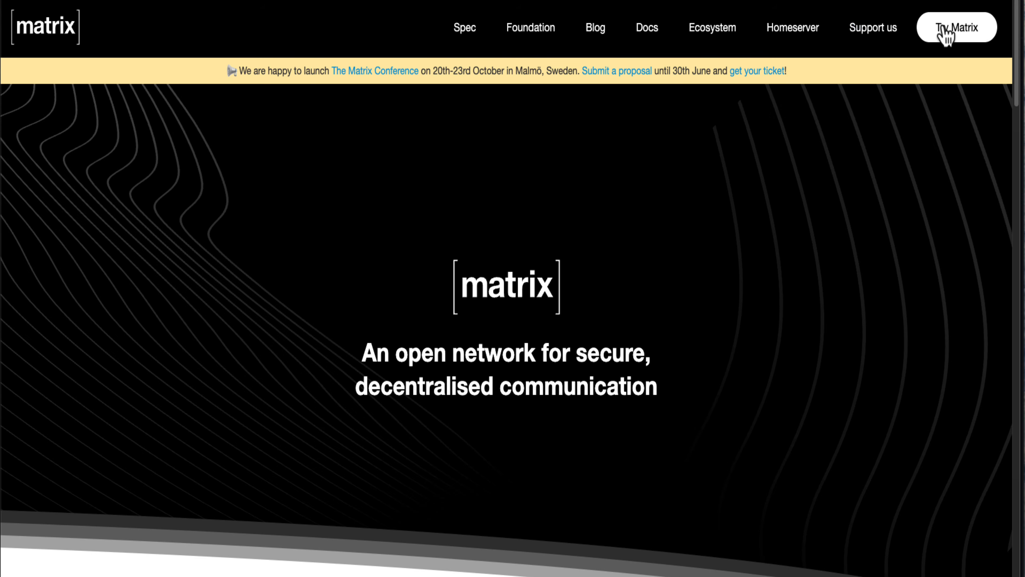
pyautogui.click(950, 32)
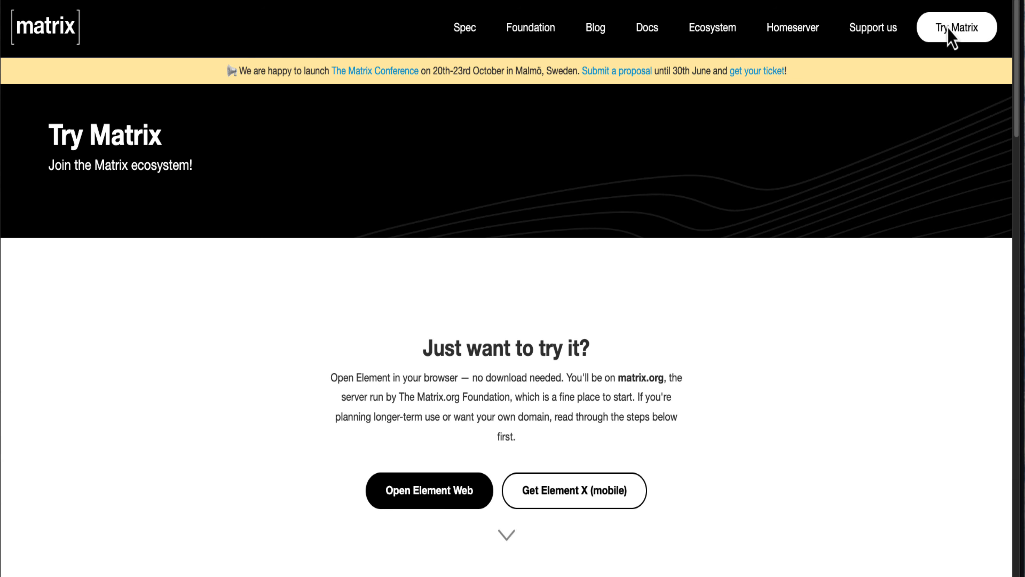
pyautogui.click(427, 492)
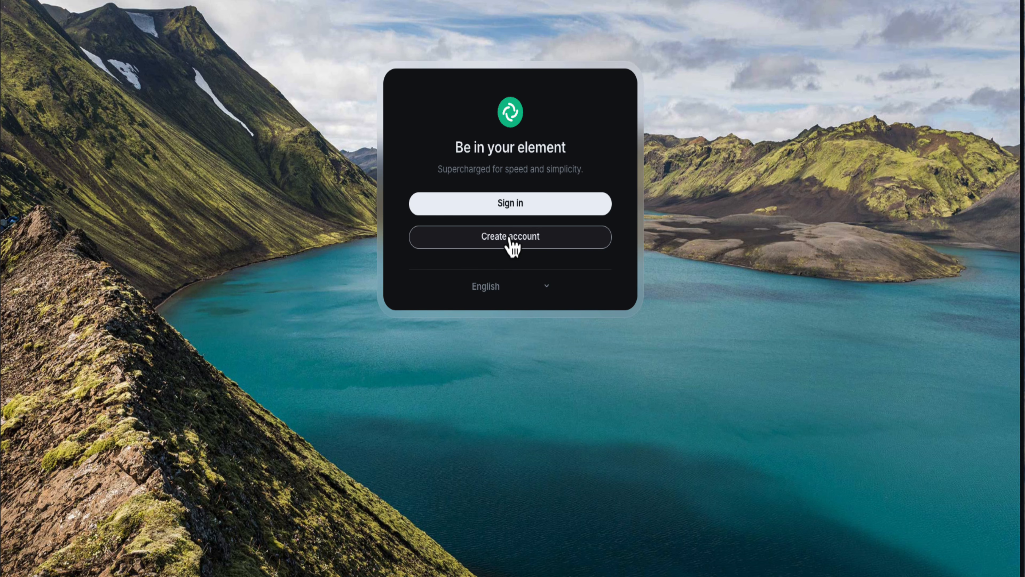
pyautogui.click(509, 238)
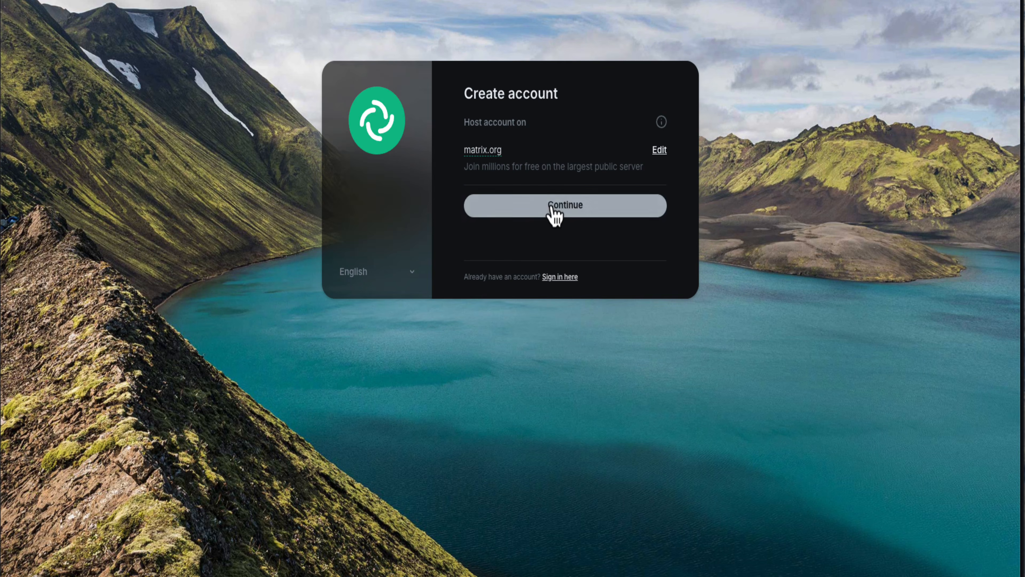
pyautogui.click(549, 205)
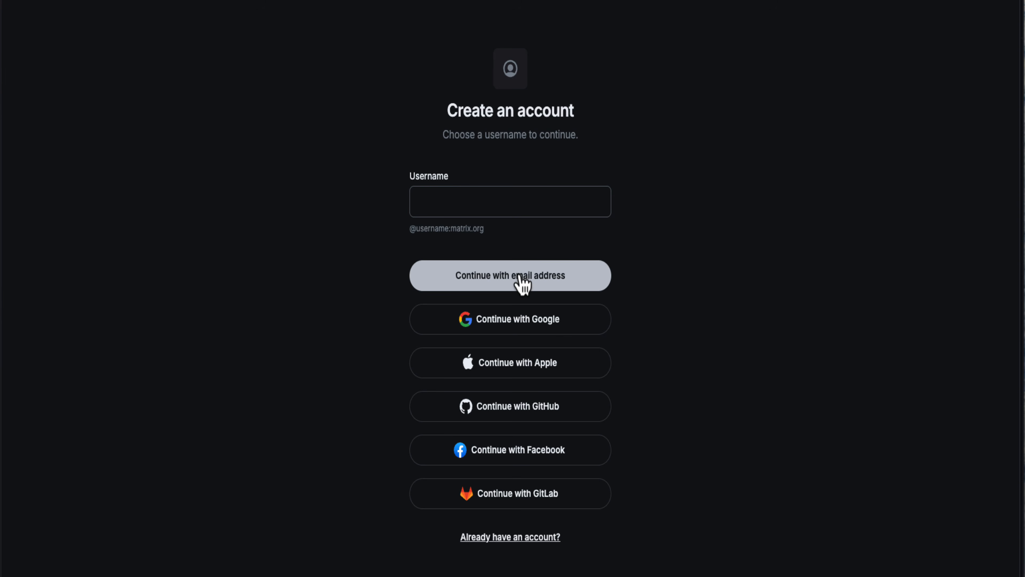
# - Register the bot with its username via email sign-up and set the same display name
pyautogui.click(442, 204)
pyautogui.write('sio')
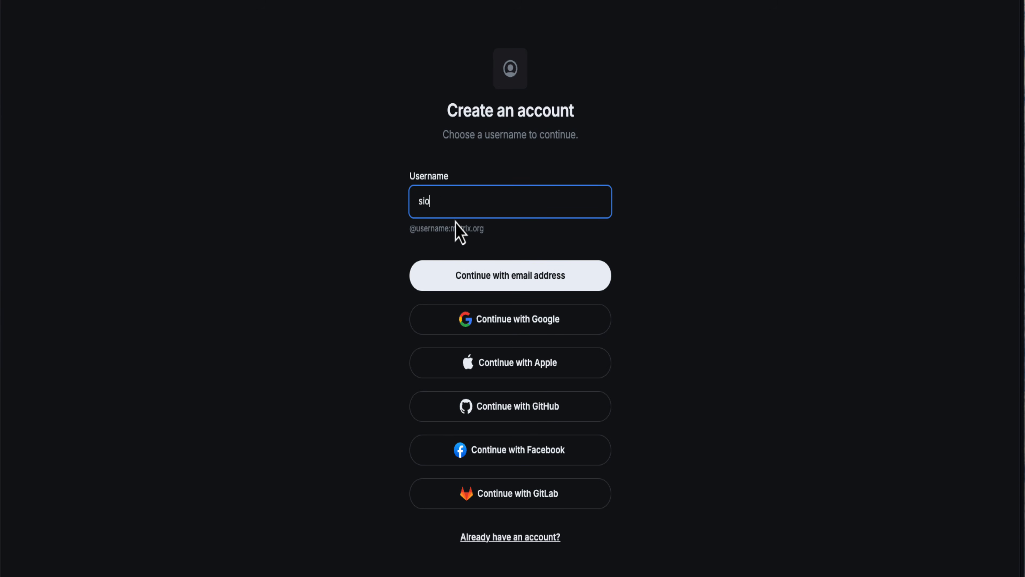
pyautogui.write('apprise')
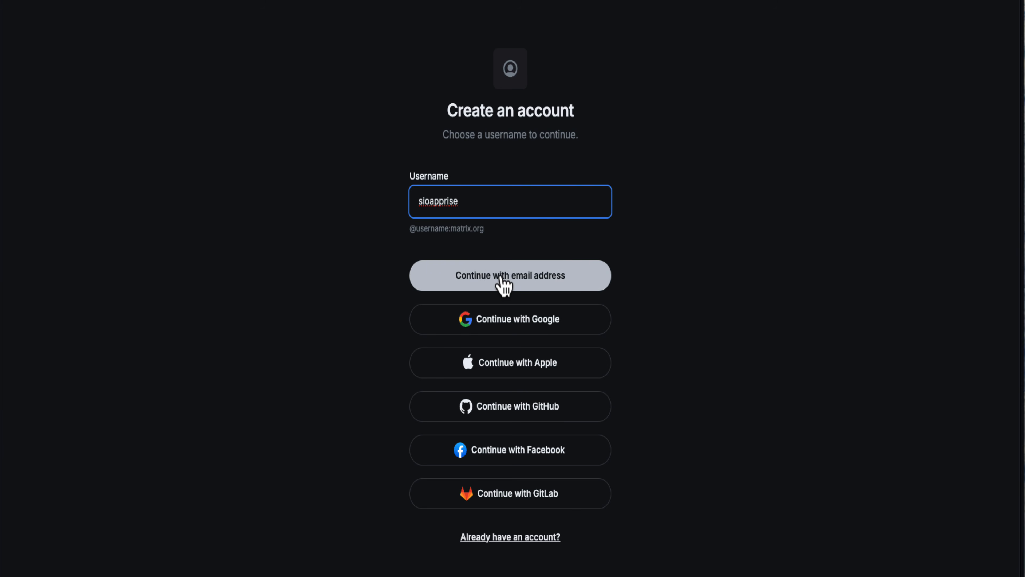
pyautogui.click(502, 283)
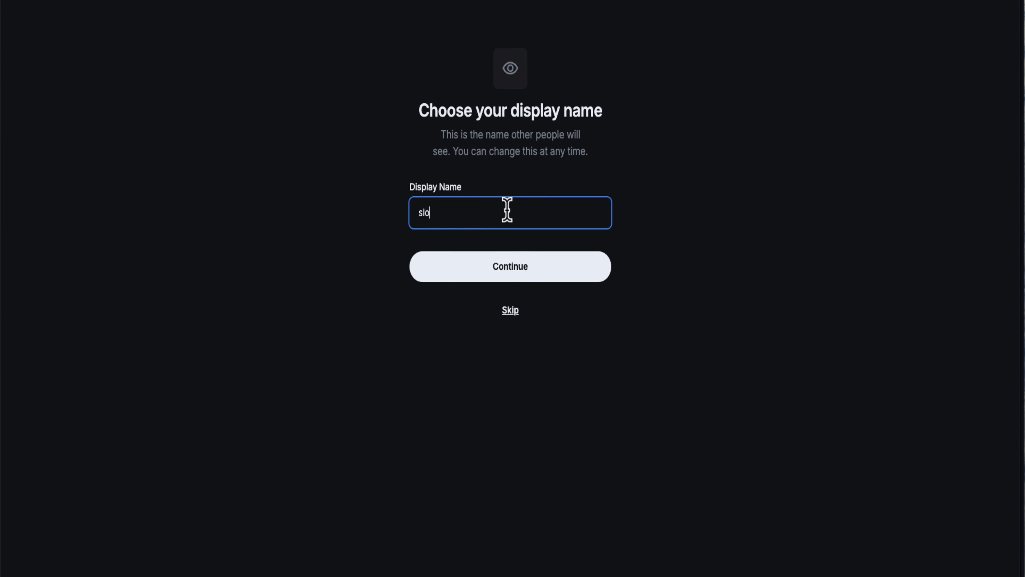
pyautogui.write('sioapprise')
pyautogui.click(519, 261)
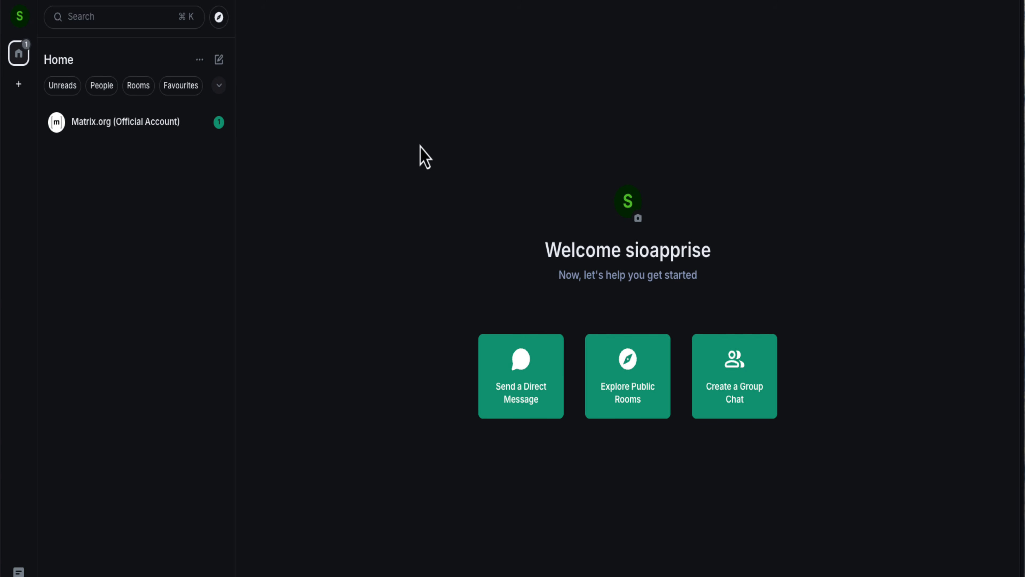
# - Copy the bot account's full Matrix ID from its profile menu
pyautogui.click(28, 21)
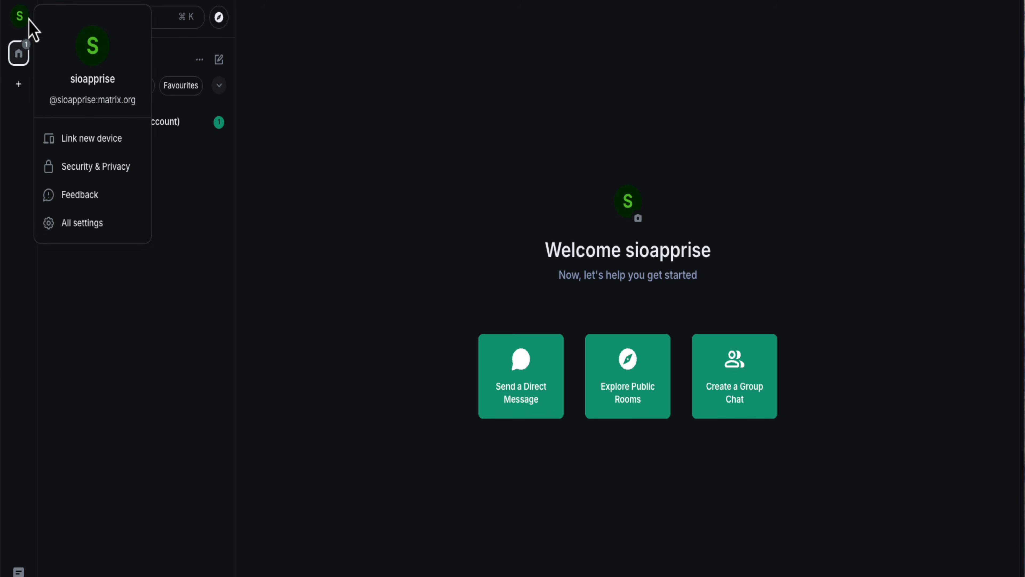
pyautogui.tripleClick(95, 101)
pyautogui.rightClick(96, 103)
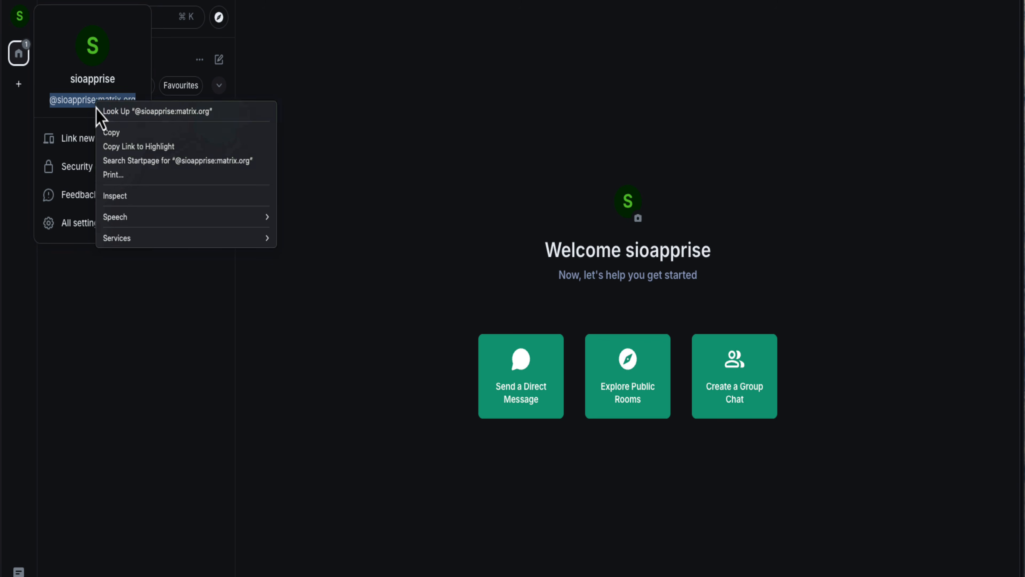
pyautogui.click(114, 137)
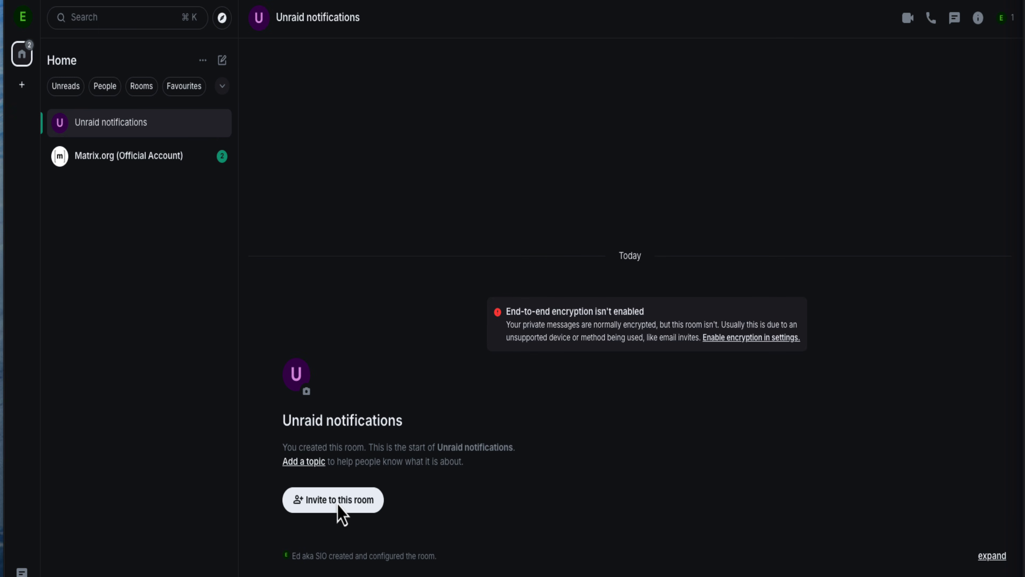
# - Invite the bot's pasted Matrix ID to the Unraid notifications room
pyautogui.click(337, 501)
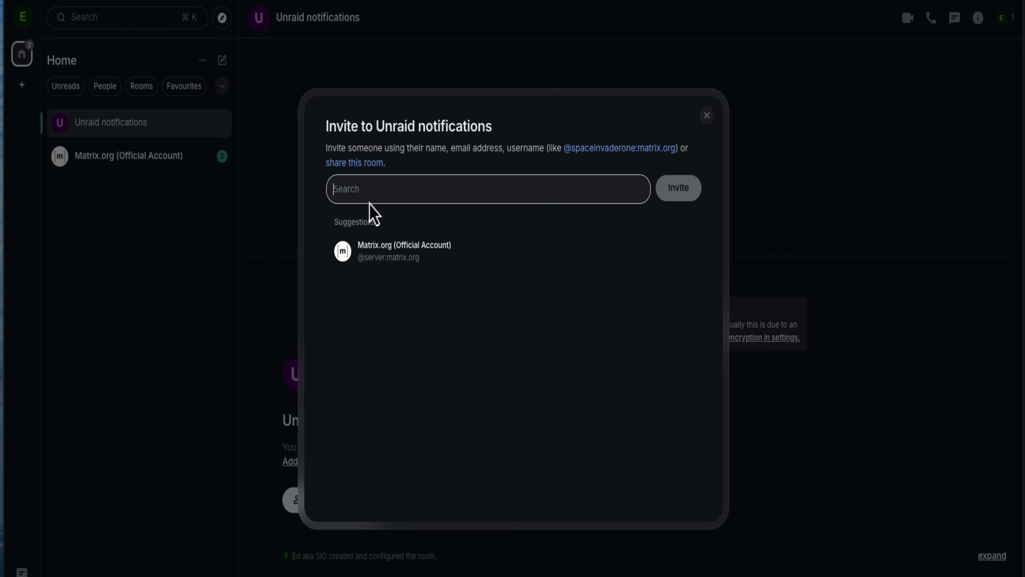
pyautogui.rightClick(367, 189)
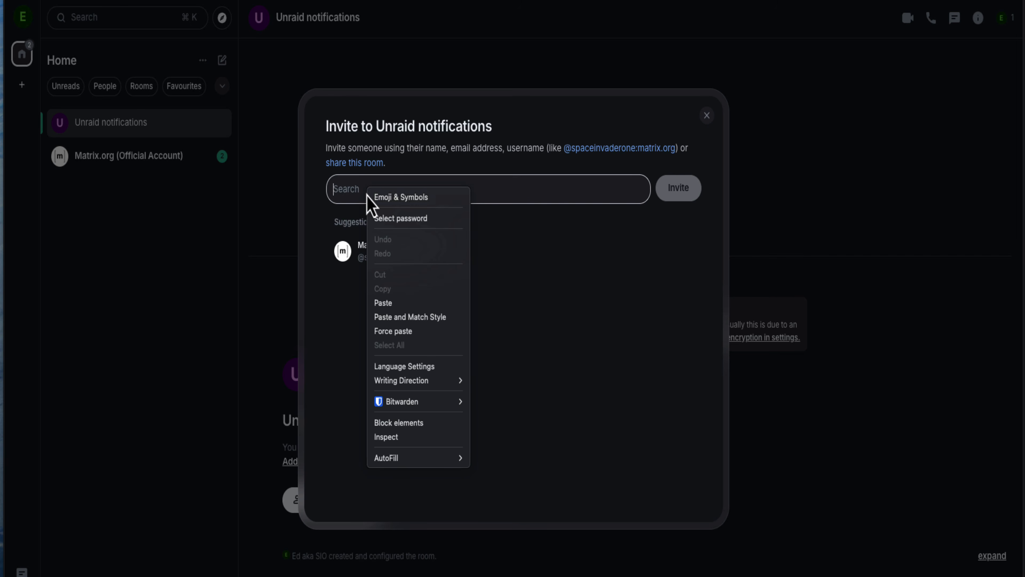
pyautogui.click(399, 304)
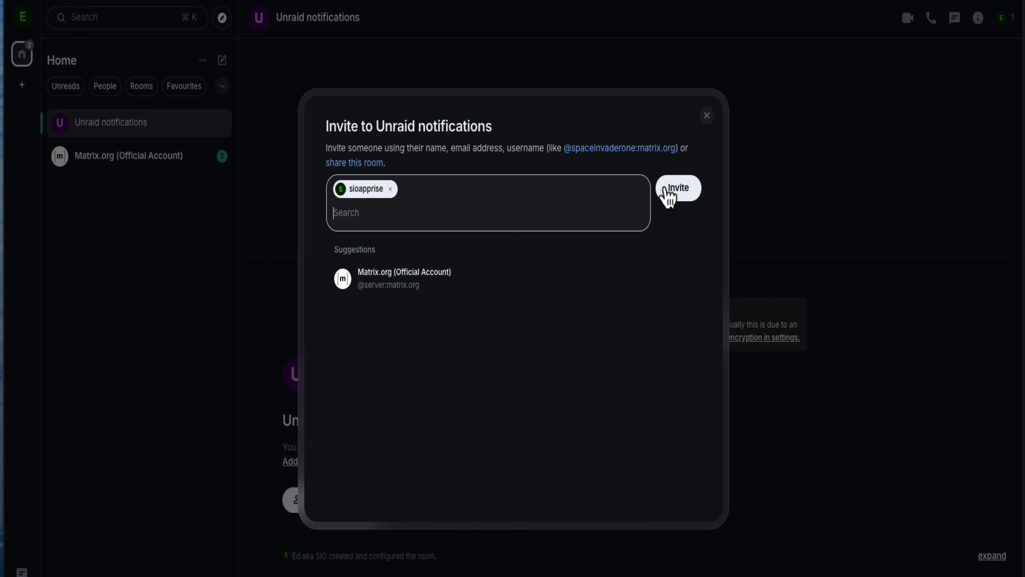
pyautogui.click(665, 191)
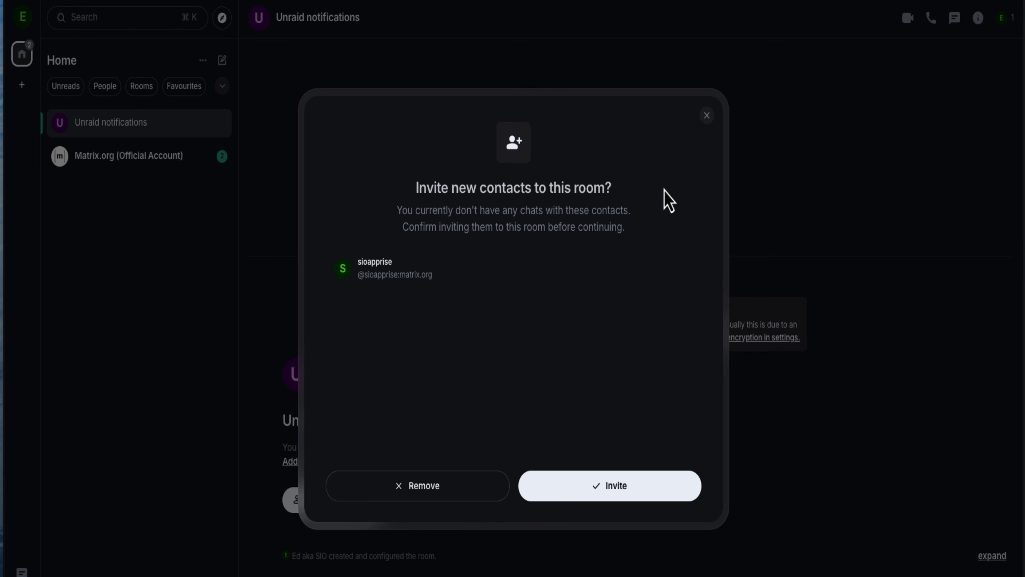
pyautogui.click(622, 485)
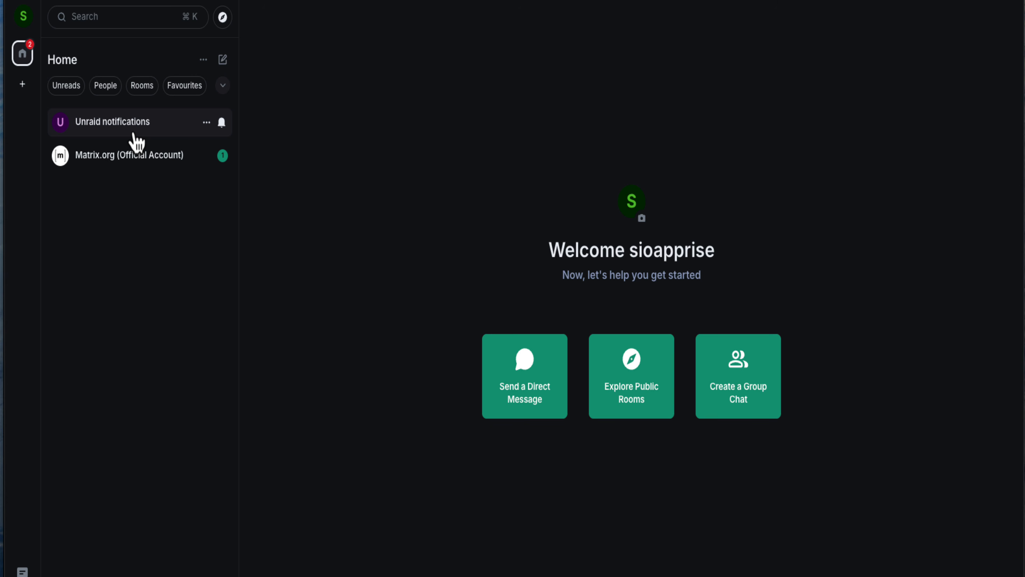
# - Accept the Unraid notifications invite as the bot and copy the room ID from the address bar
pyautogui.click(134, 134)
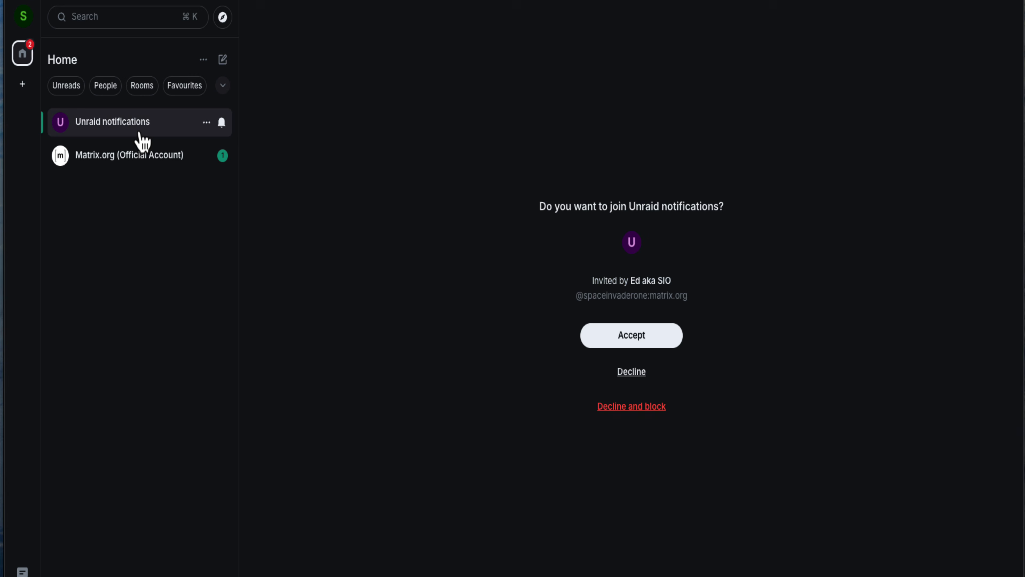
pyautogui.click(623, 340)
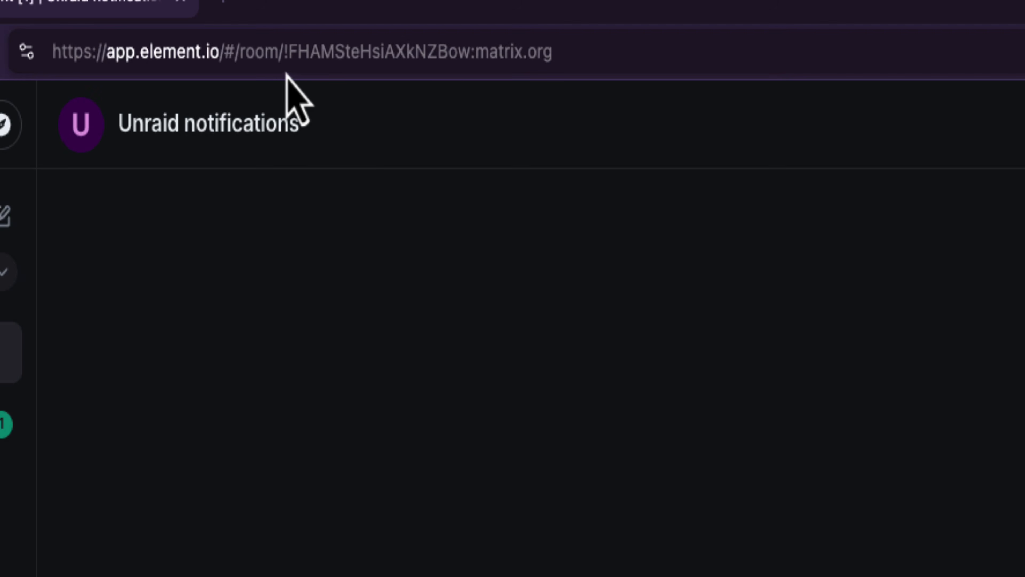
pyautogui.moveTo(283, 52); pyautogui.dragTo(554, 52)
pyautogui.rightClick(554, 51)
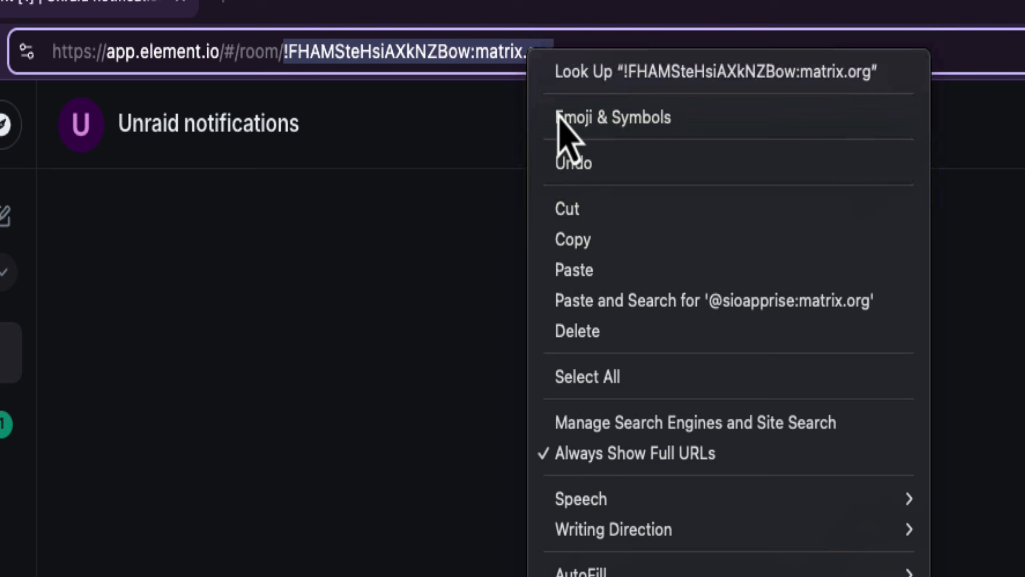
pyautogui.click(606, 239)
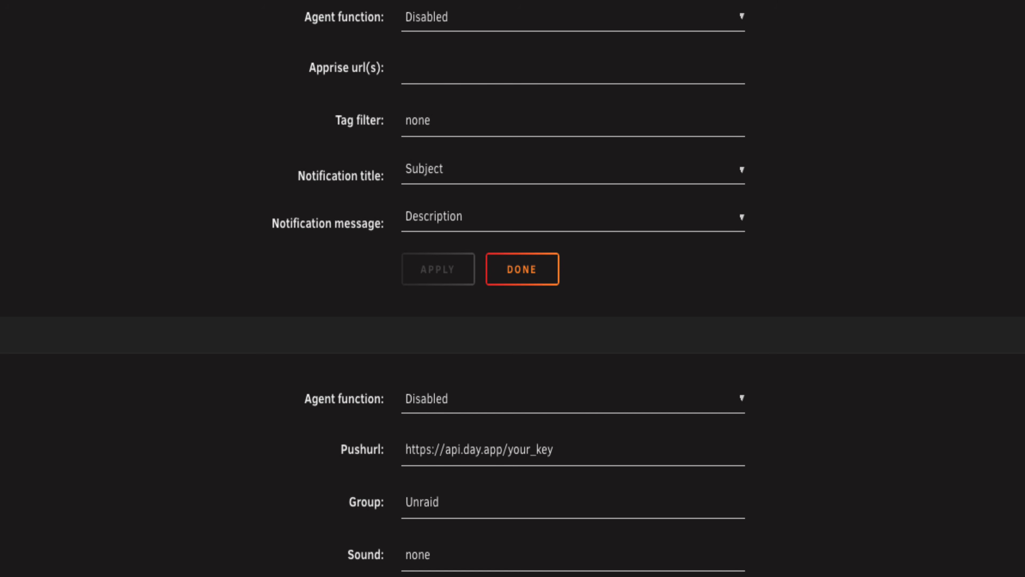
pyautogui.click(472, 54)
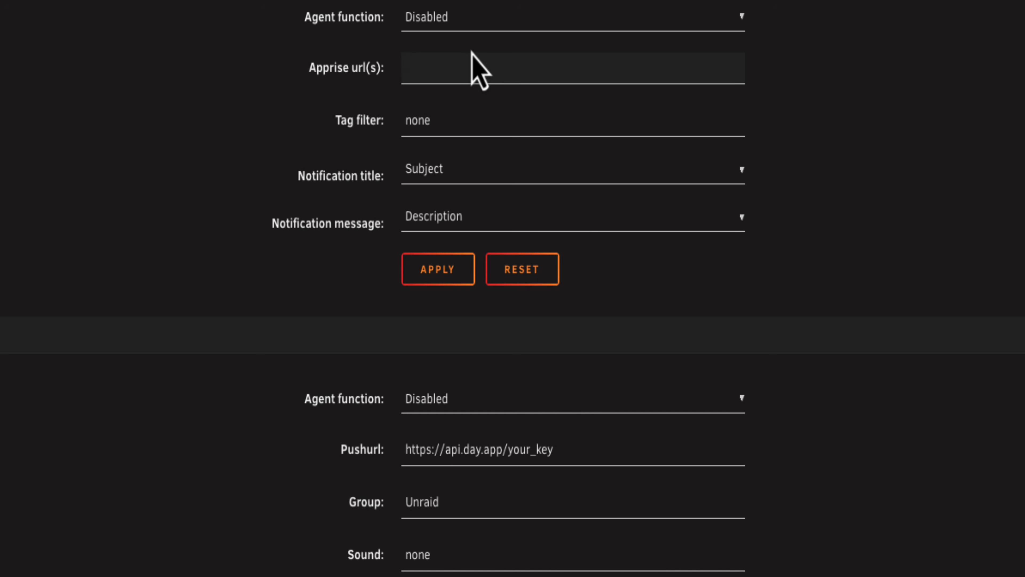
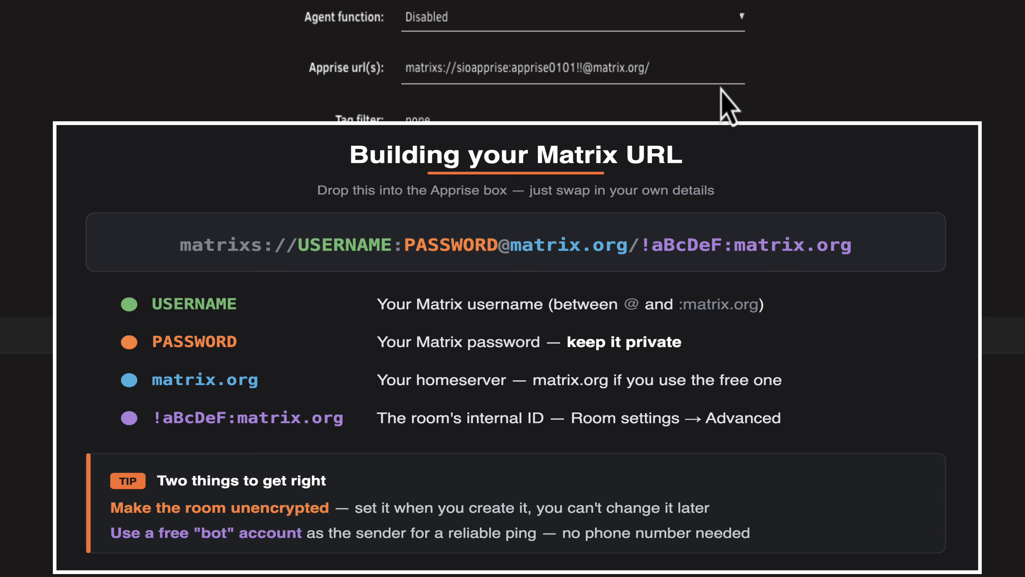
pyautogui.hotkey('ctrl', 'v')
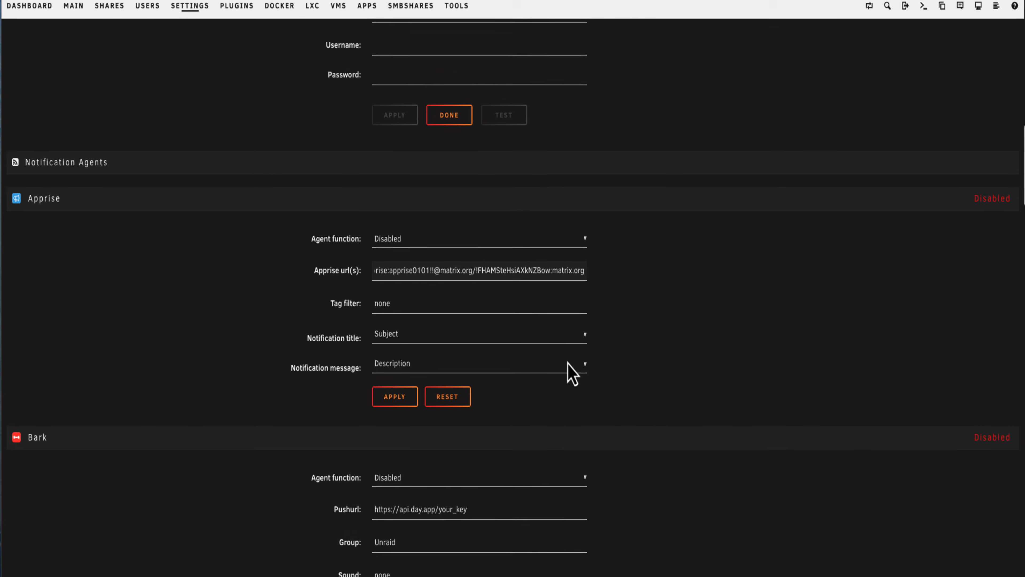
# - Enable the Apprise agent, apply the settings, and send a test notification
pyautogui.scroll(-1, 566, 393)
pyautogui.click(476, 202)
pyautogui.click(475, 218)
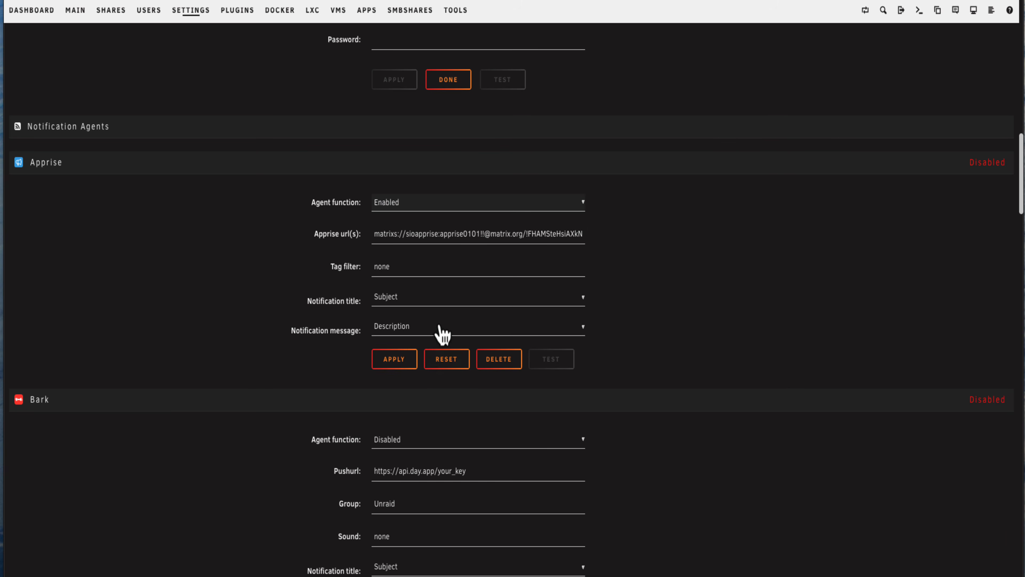
pyautogui.click(418, 362)
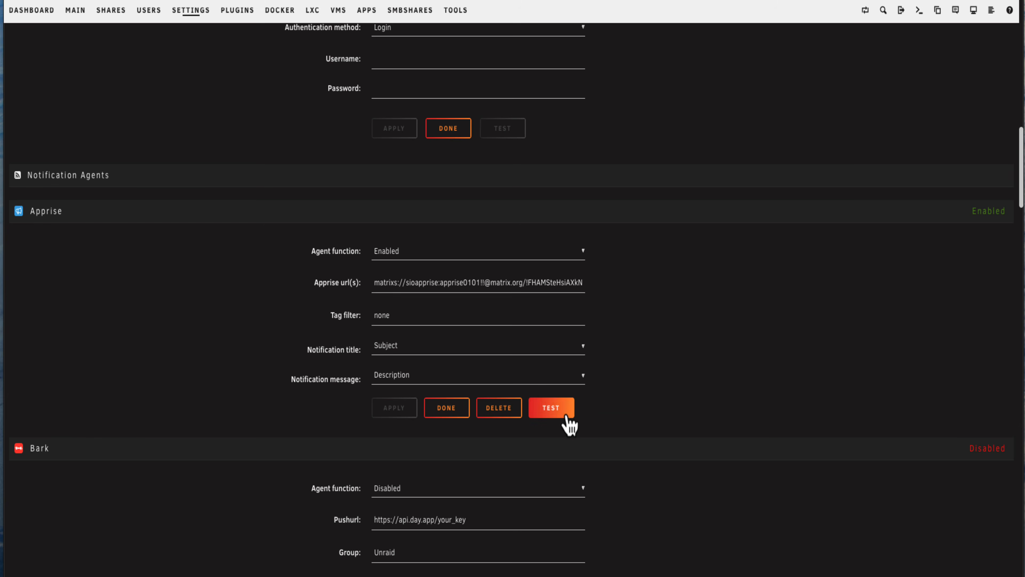
pyautogui.click(565, 415)
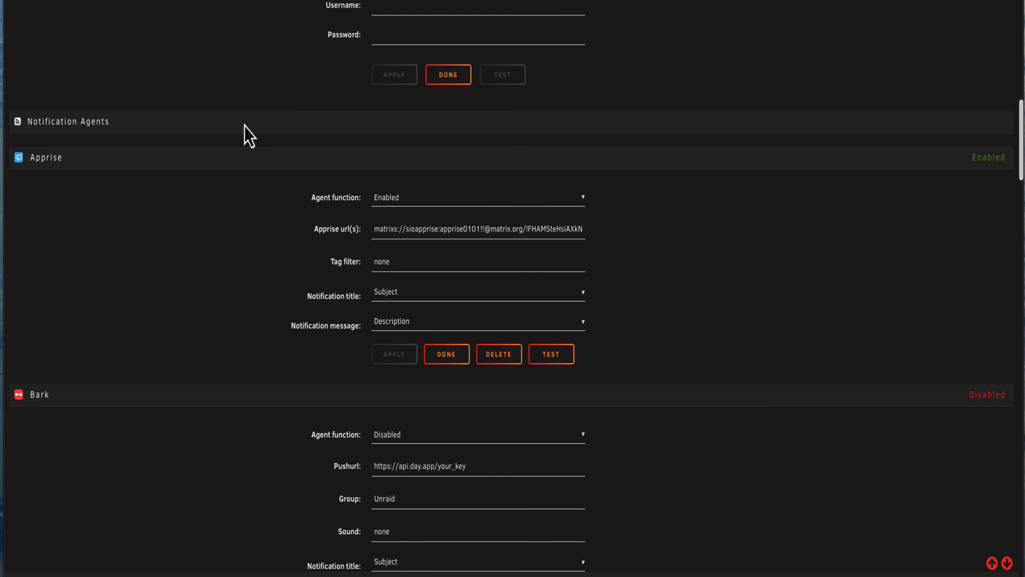
# - Go to Unraid's Apps page
pyautogui.scroll(15, 200, 180)
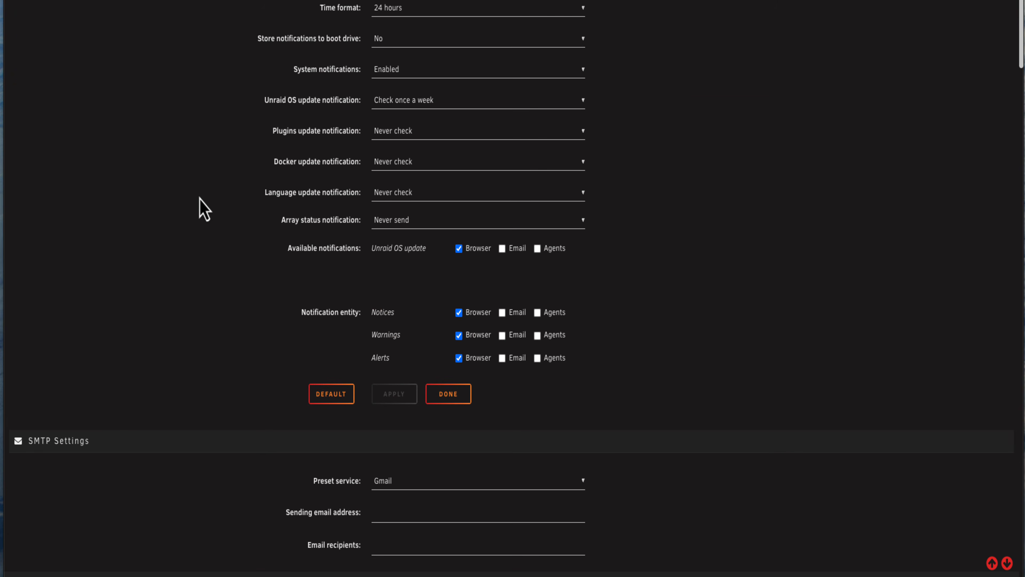
pyautogui.scroll(5, 200, 202)
pyautogui.click(363, 39)
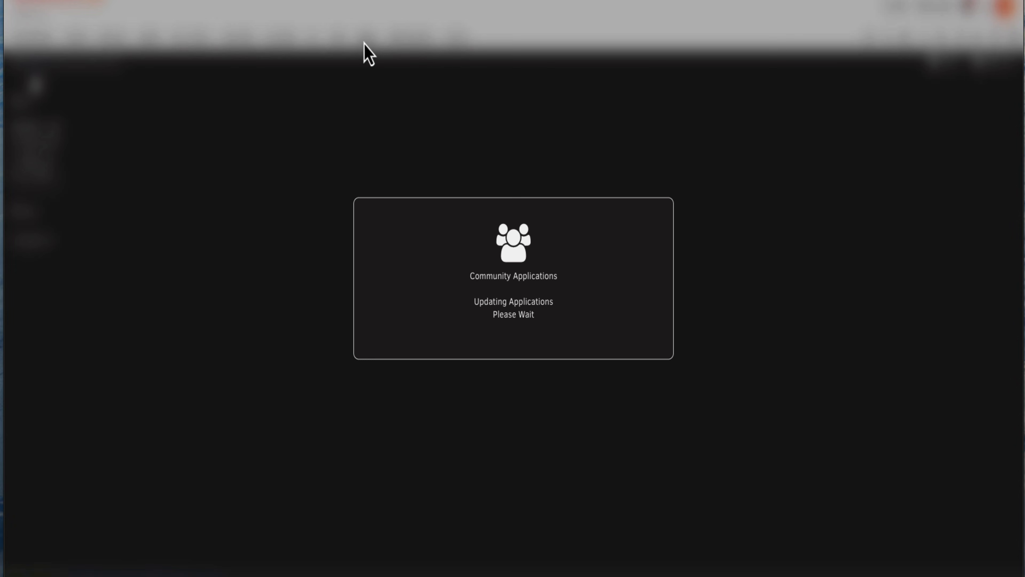